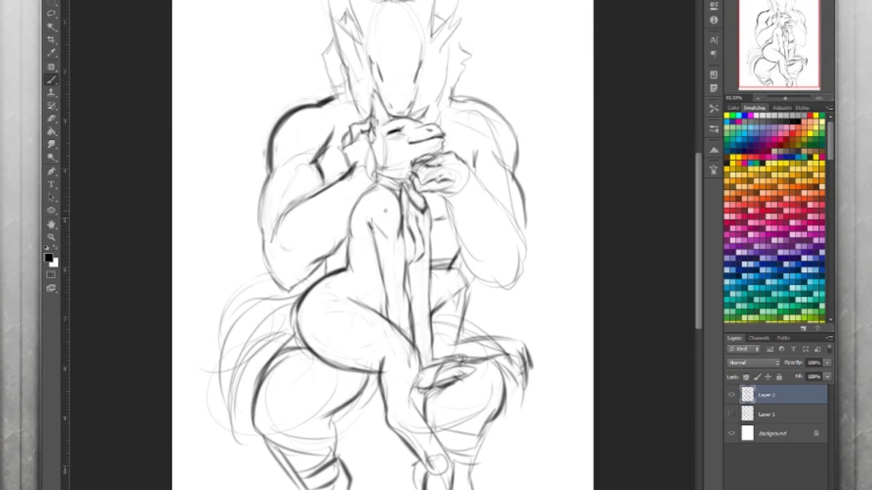
- Darken the sketch lines of the large creature's arm at the picture's right side and the seated character's hip
left_click_drag(449, 197, 493, 283)
left_click_drag(477, 157, 525, 242)
left_click_drag(293, 272, 344, 344)
- Strengthen the sketch lines along the sides of the large creature's head and its pointed crest
scroll(382, 245, "up", 2)
left_click_drag(374, 83, 367, 122)
left_click_drag(419, 84, 444, 164)
key("ctrl+plus")
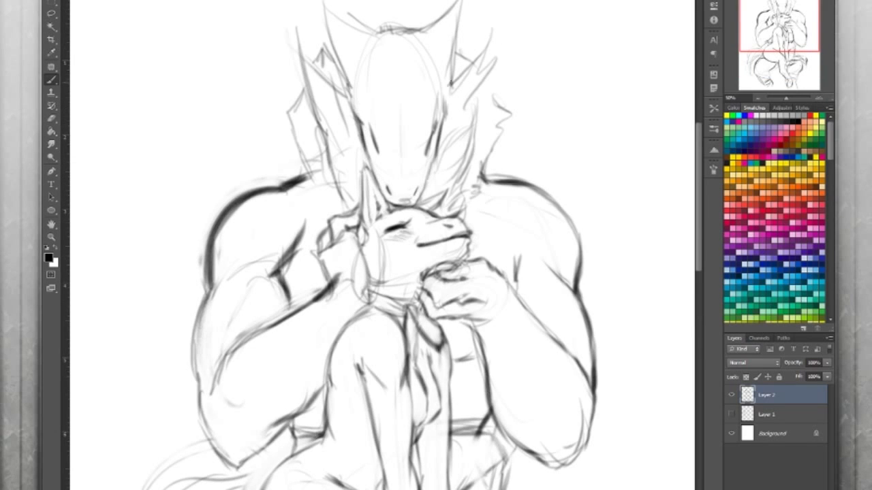
scroll(334, 44, "up", 2)
left_click_drag(326, 40, 365, 81)
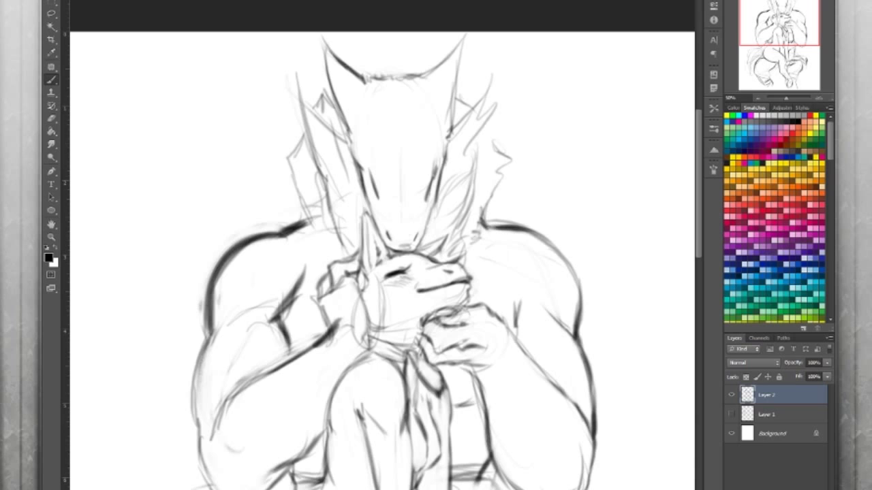
key("ctrl+0")
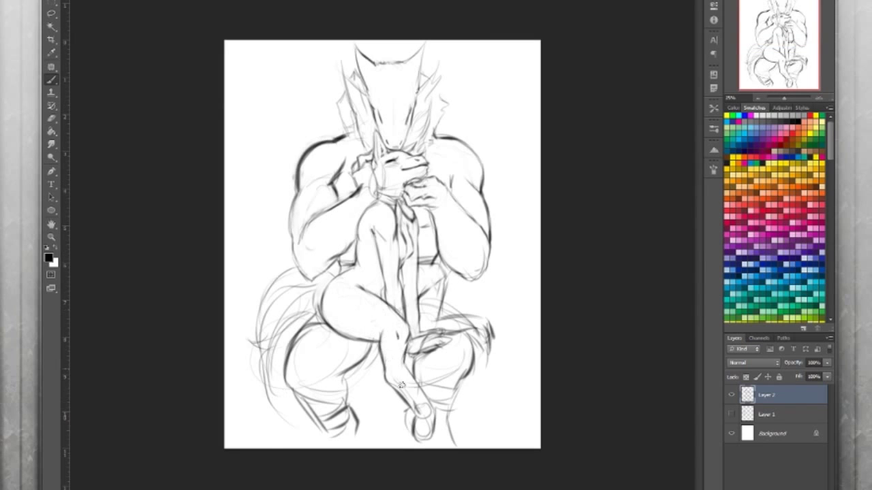
- Redraw the seated character's muzzle and closed mouth with a shorter, cleaner line
key("ctrl+plus")
key("ctrl+plus")
key("ctrl+plus")
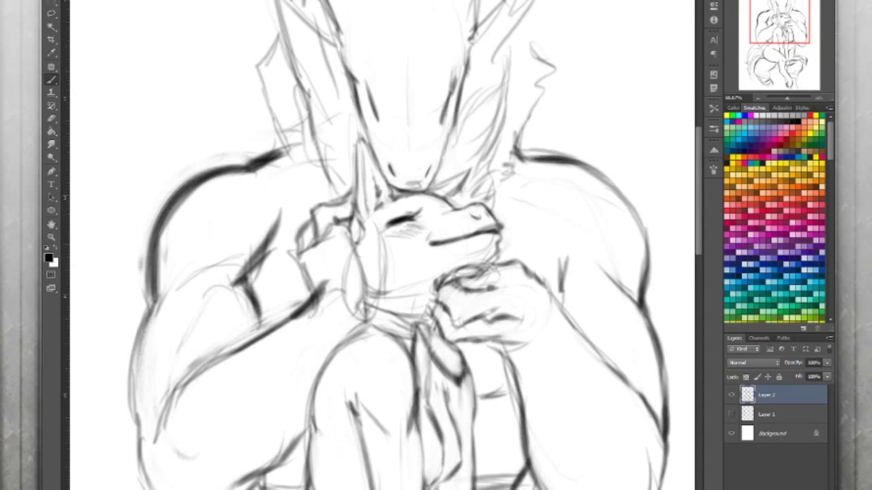
left_click_drag(382, 273, 394, 214)
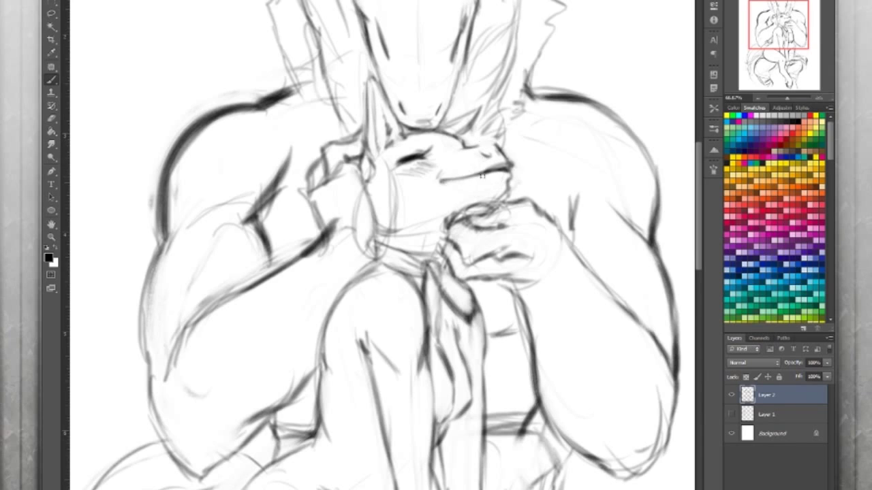
left_click_drag(449, 181, 475, 196)
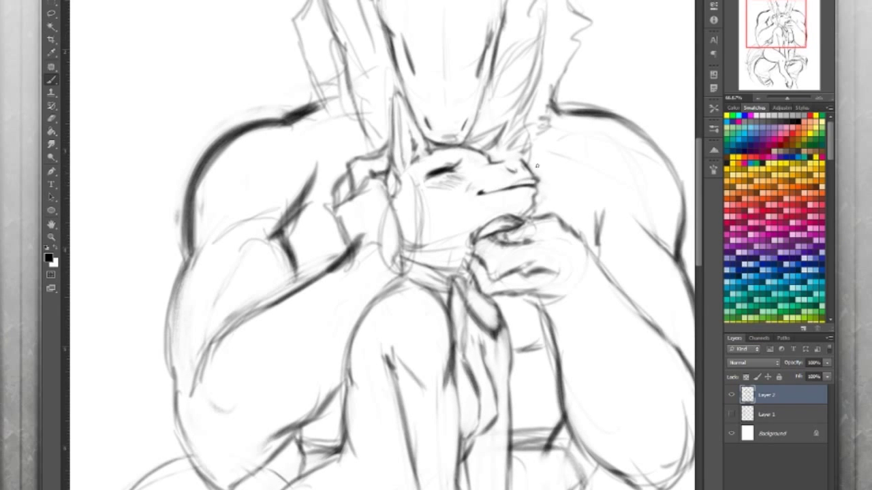
- Clean up the seated character's jaw line and sketch a ribbon bow with hanging ends at the neck
left_click_drag(434, 242, 470, 233)
mouse_move(437, 274)
left_mouse_down()
mouse_move(462, 342)
mouse_move(479, 295)
left_mouse_up()
mouse_move(461, 369)
left_mouse_down()
mouse_move(470, 408)
mouse_move(491, 320)
mouse_move(463, 270)
mouse_move(483, 275)
left_mouse_up()
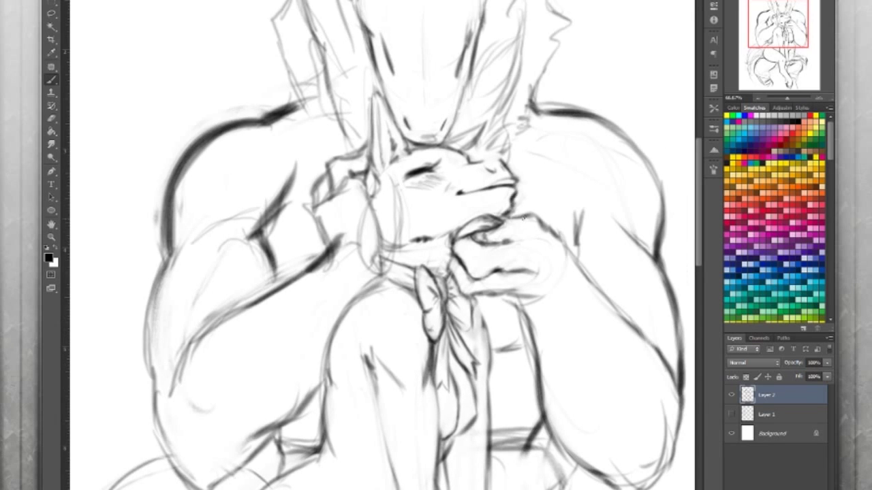
- Sketch the hair strands hanging beside the seated character's face and refine the lines around the face
left_click_drag(469, 231, 469, 362)
left_click_drag(408, 273, 371, 398)
left_click_drag(392, 320, 378, 397)
left_click_drag(393, 349, 368, 365)
mouse_move(409, 278)
left_mouse_down()
mouse_move(477, 298)
mouse_move(499, 316)
left_mouse_up()
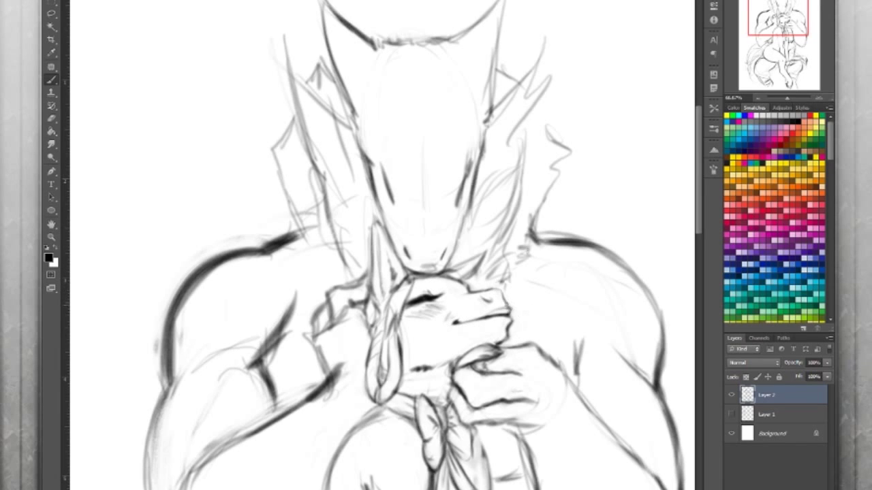
mouse_move(408, 282)
left_mouse_down()
mouse_move(463, 300)
mouse_move(447, 321)
left_mouse_up()
- Sketch the seated character's mane down the back and its bushy tail, and rough in a head at the picture's right side
key("ctrl+minus")
key("ctrl+minus")
left_click_drag(517, 293, 580, 352)
left_click_drag(465, 91, 457, 106)
left_click_drag(369, 181, 314, 294)
left_click_drag(309, 327, 192, 400)
left_click_drag(280, 291, 192, 362)
- Refine the seated character's crossed leg and foot, and sketch the extra head with trailing fur and the large creature's lower leg
mouse_move(544, 297)
left_mouse_down()
mouse_move(435, 286)
mouse_move(405, 351)
left_mouse_up()
mouse_move(429, 322)
left_mouse_down()
mouse_move(473, 303)
mouse_move(491, 326)
left_mouse_up()
left_click_drag(518, 286, 579, 347)
left_click_drag(518, 368, 497, 449)
left_click_drag(572, 238, 517, 293)
left_click_drag(368, 218, 375, 293)
left_click_drag(344, 436, 303, 487)
scroll(436, 273, "down", 2)
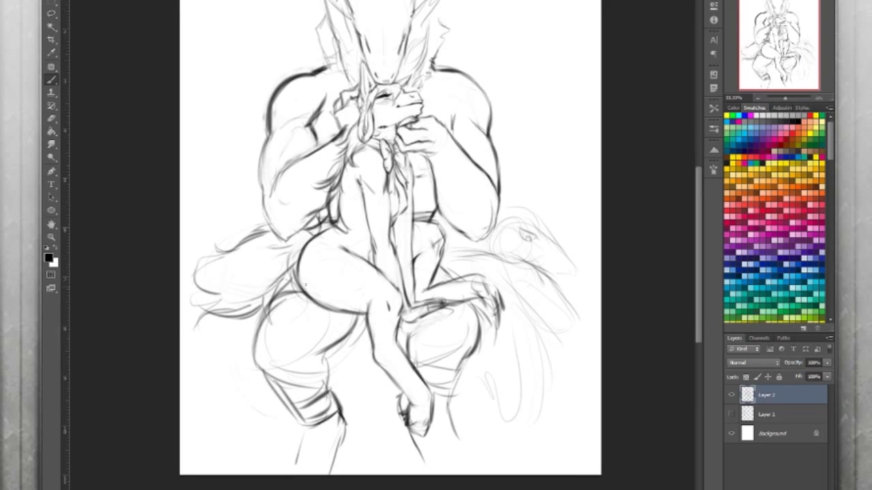
scroll(249, 235, "up", 3)
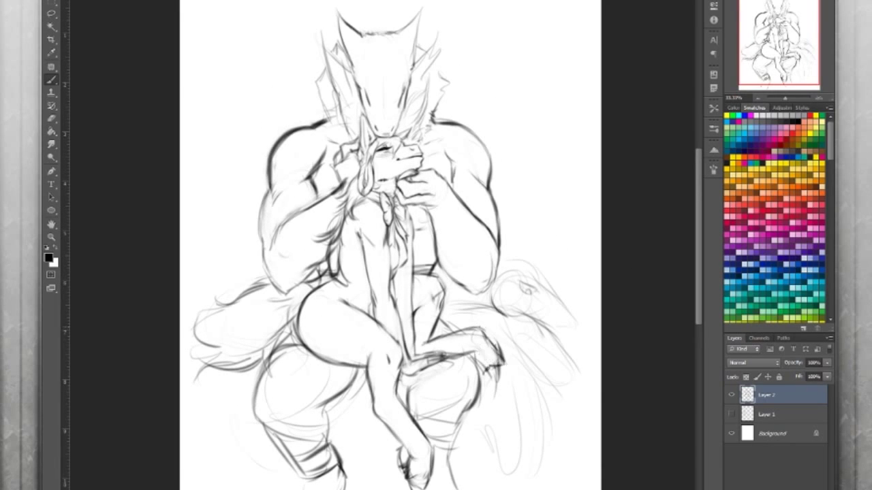
- Fill the seated character's body with flat tan beneath the line art and adjust the colour with Hue/Saturation
left_click(48, 257)
key("F5")
left_click_drag(375, 205, 394, 351)
left_click_drag(388, 122, 422, 368)
left_click_drag(408, 320, 497, 361)
key("ctrl+u")
left_click_drag(603, 371, 612, 377)
key("Return")
- Paint the seated character's mane and tail in teal green on Layer 2
left_click_drag(371, 136, 331, 279)
mouse_move(307, 293)
left_mouse_down()
mouse_move(205, 334)
mouse_move(259, 368)
left_mouse_up()
mouse_move(443, 286)
left_mouse_down()
mouse_move(470, 314)
mouse_move(491, 304)
left_mouse_up()
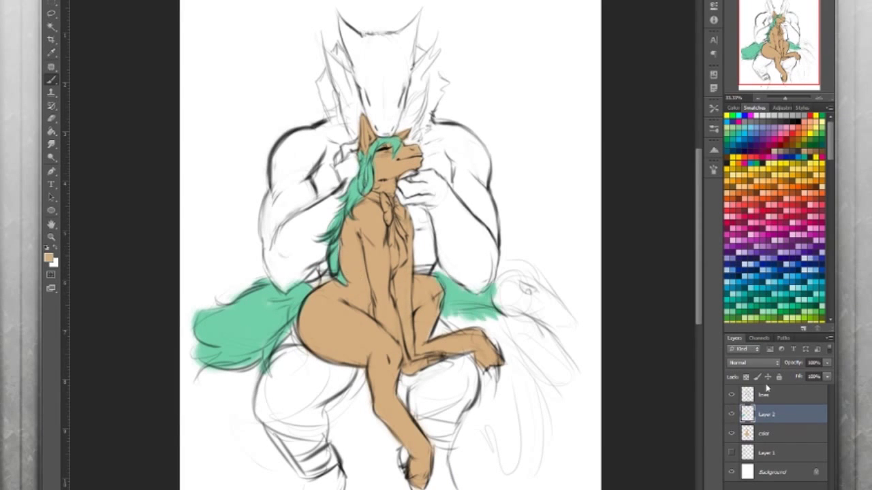
- Shift the tan of the color layer with a Hue/Saturation adjustment
left_click(372, 181, "alt")
left_click(764, 428)
key("ctrl+u")
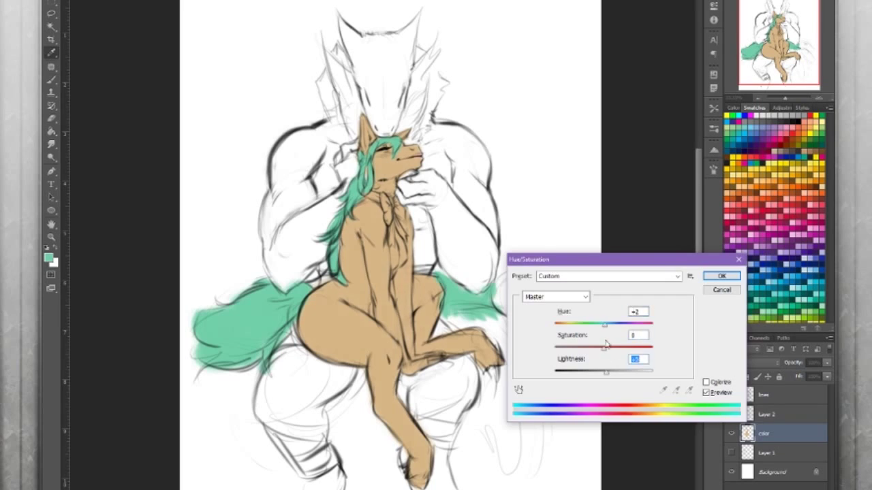
left_click_drag(640, 321, 601, 321)
key("Return")
- Paste the reference artwork and block in the large creature's head, torso, arms and legs in dark blue-teal on Layer 3
key("ctrl+v")
left_click_drag(293, 150, 286, 272)
left_click_drag(327, 68, 341, 109)
left_click_drag(347, 28, 436, 81)
mouse_move(340, 48)
left_mouse_down()
mouse_move(415, 150)
mouse_move(436, 273)
left_mouse_up()
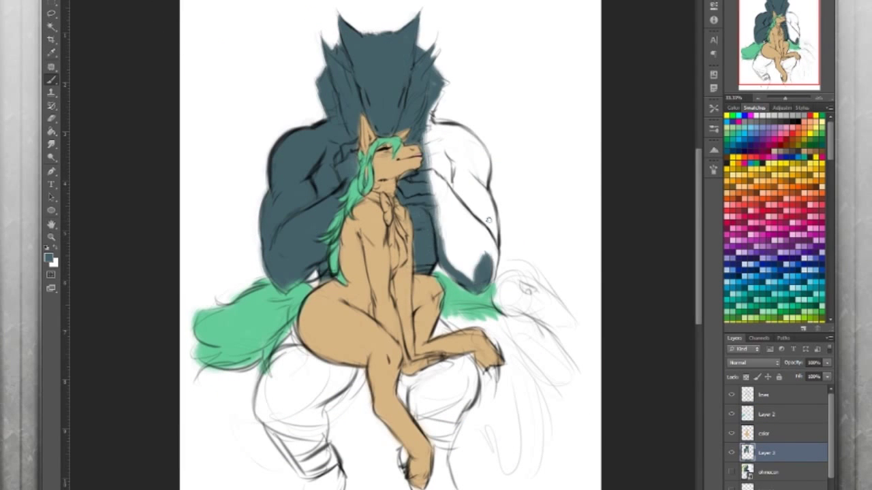
left_click_drag(436, 190, 491, 279)
left_click_drag(483, 143, 443, 177)
key("ctrl+minus")
left_click_drag(279, 299, 354, 415)
left_click_drag(409, 320, 436, 443)
- Show the reference artwork and use its sampled colours to paint the creature's face cream and the head and tail fur light green
left_click(731, 472)
left_click(286, 170, "alt")
left_click_drag(470, 299, 483, 415)
left_click(272, 75, "alt")
left_click_drag(361, 82, 409, 157)
left_click_drag(477, 293, 521, 347)
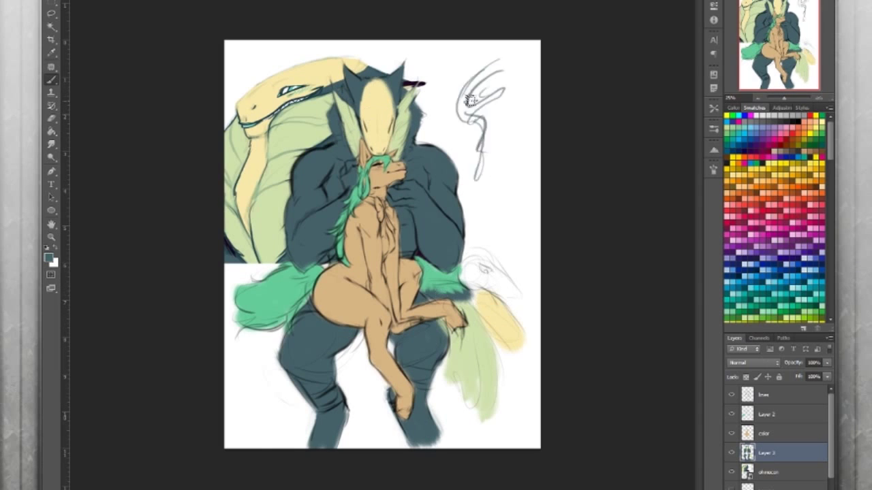
- Lock Layer 3's transparent pixels and paint dark purple fur on the large creature's shoulders, with cream chest patches
key("slash")
mouse_move(409, 173)
left_mouse_down()
mouse_move(443, 164)
mouse_move(453, 177)
left_mouse_up()
left_click_drag(300, 157, 292, 201)
left_click_drag(333, 146, 323, 143)
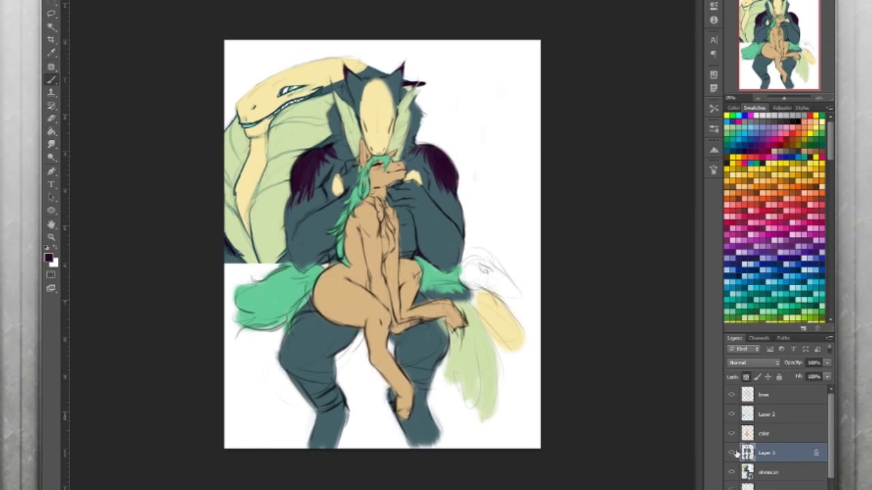
- Paint dark purple markings on the large creature's feet, hands and forearms, and colour its trousers brown
left_click_drag(409, 409, 436, 446)
left_click_drag(416, 190, 432, 239)
left_click_drag(388, 181, 429, 225)
left_click_drag(416, 191, 436, 242)
left_click_drag(334, 160, 354, 198)
left_click_drag(309, 191, 338, 211)
left_click_drag(300, 321, 422, 381)
- Paint the seated character's neck ribbon and bow in pinkish red on a new layer and lock its transparent pixels
key("ctrl+shift+alt+n")
key("ctrl+plus")
key("ctrl+plus")
mouse_move(347, 150)
left_mouse_down()
mouse_move(385, 173)
mouse_move(401, 225)
mouse_move(378, 179)
left_mouse_up()
left_click_drag(398, 207, 385, 231)
left_click_drag(368, 156, 374, 171)
key("slash")
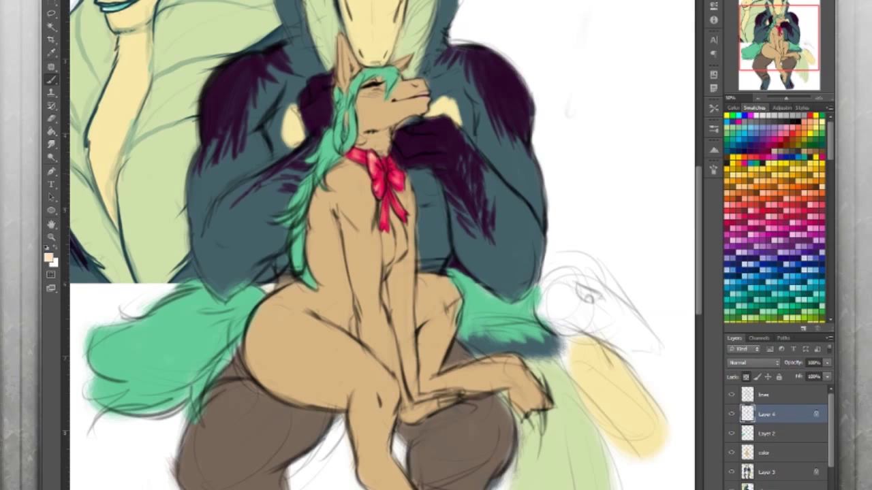
- Paint cream bands across the large creature's belly on Layer 3 and switch to the lines layer
scroll(368, 245, "up", 4)
left_click(766, 472)
left_click_drag(422, 327, 443, 371)
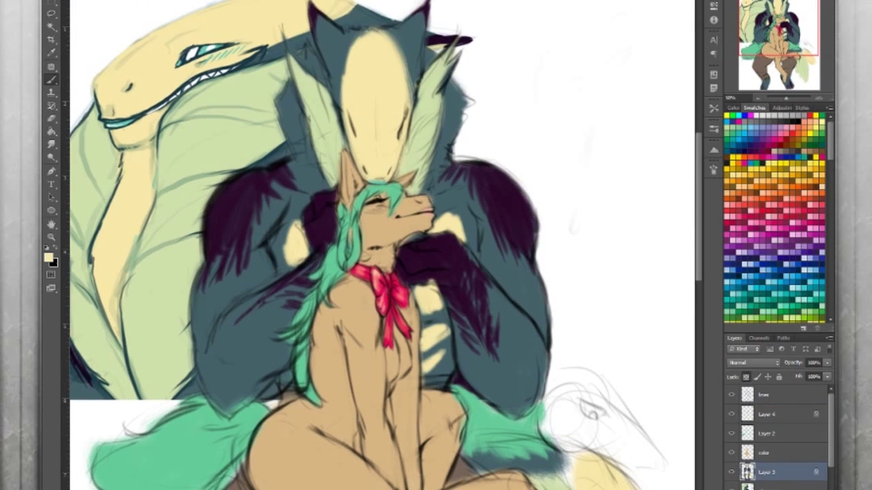
key("alt+bracketright")
key("alt+bracketright")
key("alt+bracketright")
key("alt+bracketright")
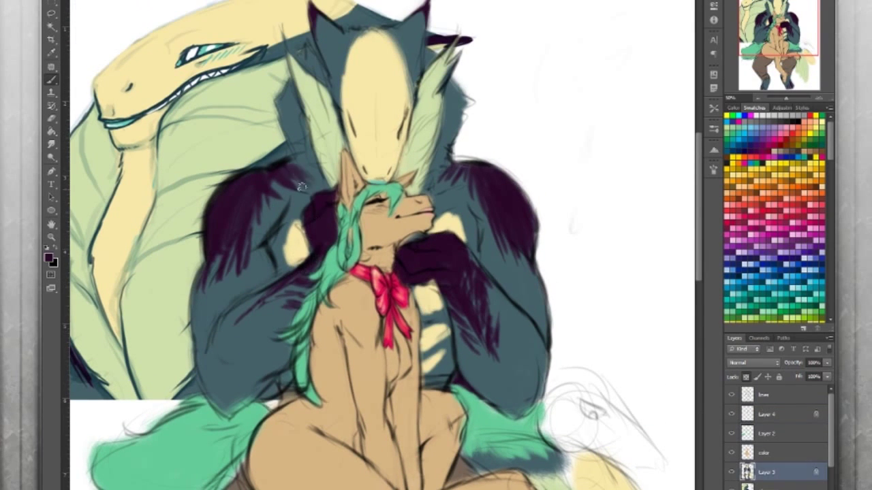
- Hide the reference artwork and paint the sketched extra head pale peach on the layer below Layer 3
key("ctrl+minus")
key("ctrl+minus")
left_click(314, 303, "alt")
left_click(463, 350, "alt")
key("ctrl+minus")
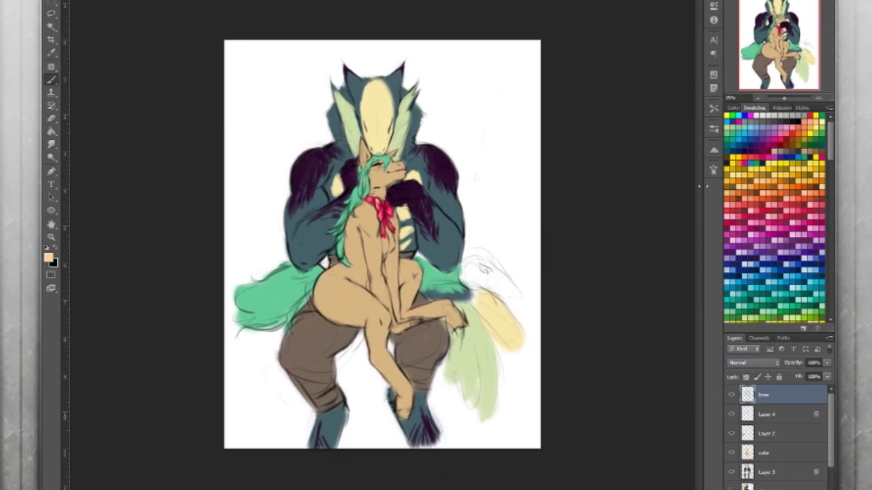
key("alt+bracketleft")
key("alt+bracketleft")
key("alt+bracketleft")
key("alt+bracketleft")
key("alt+bracketleft")
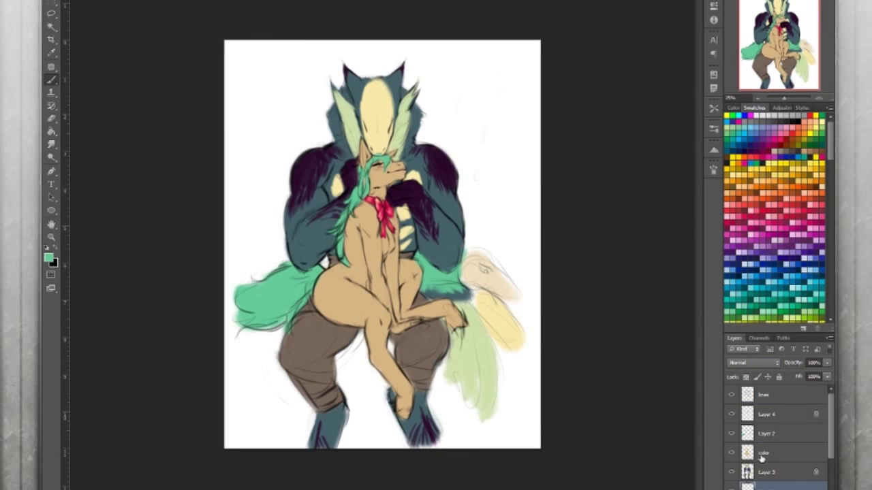
- Reset the colours to default and strengthen the large creature's arm outlines in black on the lines layer
key("ctrl+plus")
key("ctrl+plus")
key("alt+bracketright")
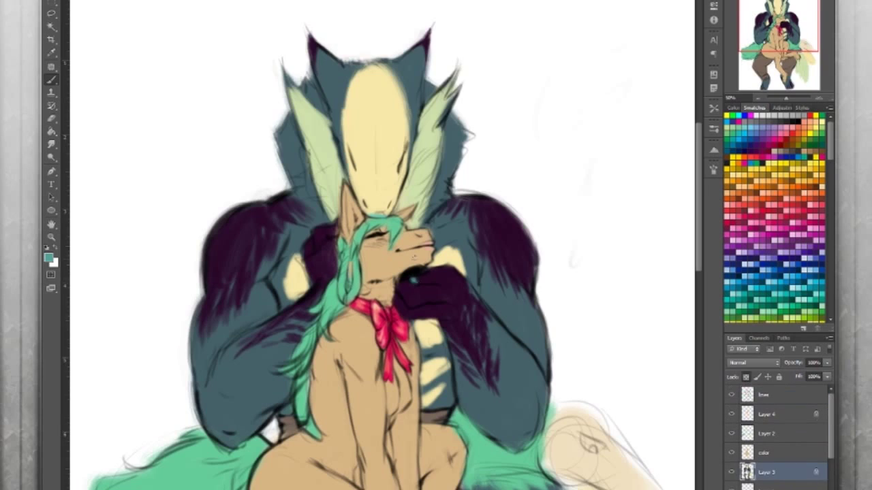
scroll(372, 245, "down", 5)
key("d")
key("alt+bracketright")
key("alt+bracketright")
key("alt+bracketright")
key("alt+bracketright")
scroll(372, 246, "up", 5)
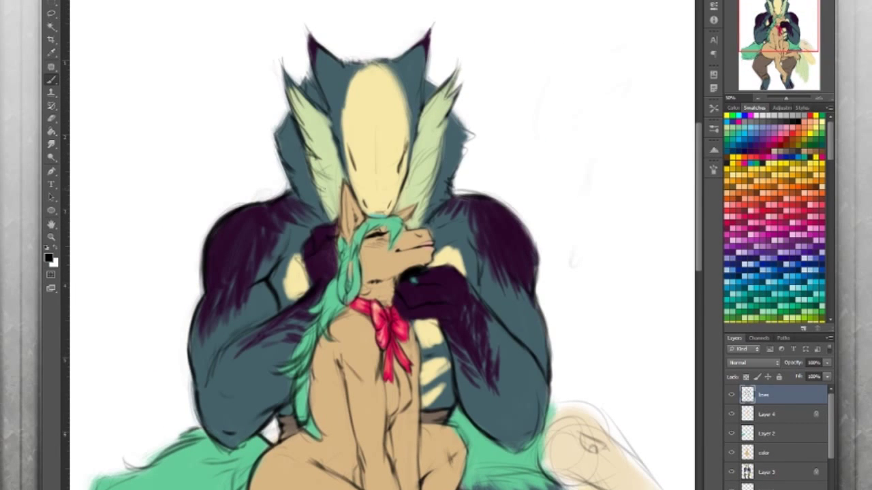
- Touch up the large creature's chest and the seated character's teal hair, and add a pink blush to its cheek
left_click(443, 254, "alt")
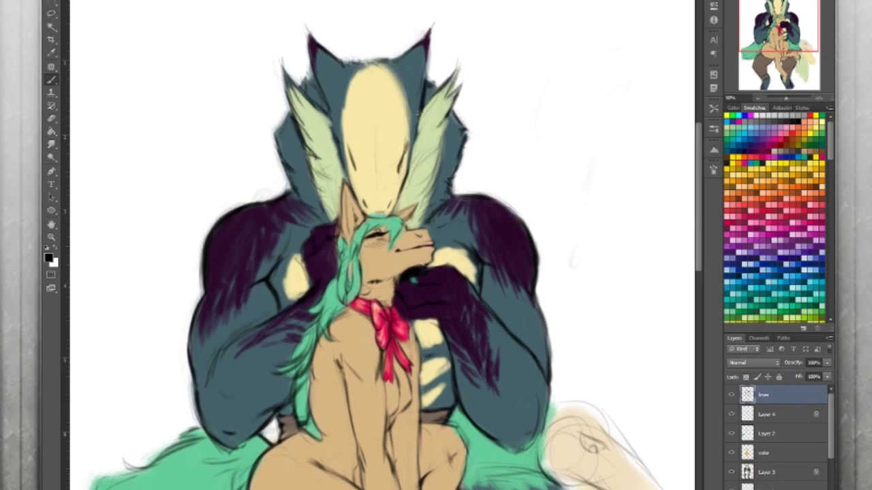
left_click(317, 87, "alt")
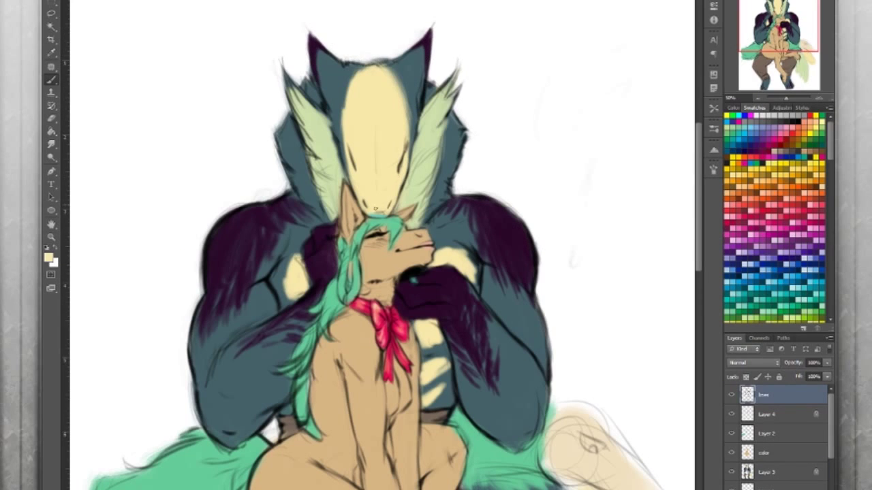
left_click_drag(354, 221, 344, 266)
left_click_drag(385, 239, 368, 243)
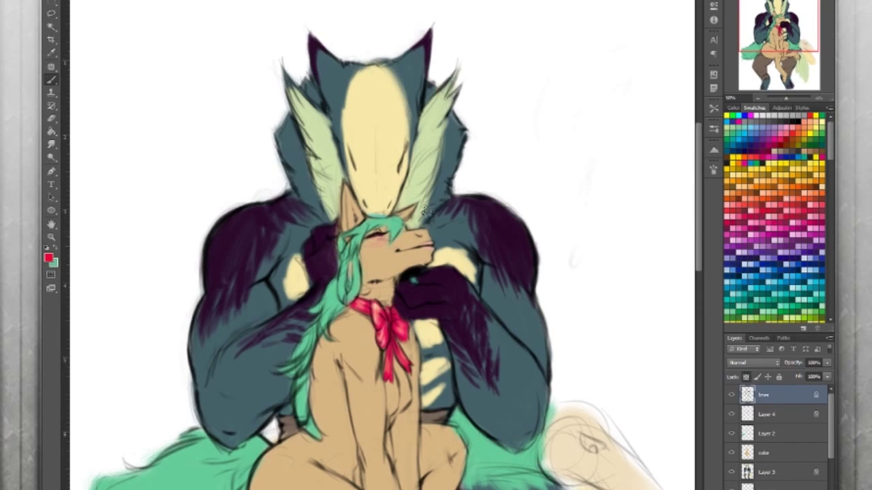
- Extend the seated character's teal mane down the back and sketch a black horn on the peach head
left_click_drag(490, 211, 458, 144)
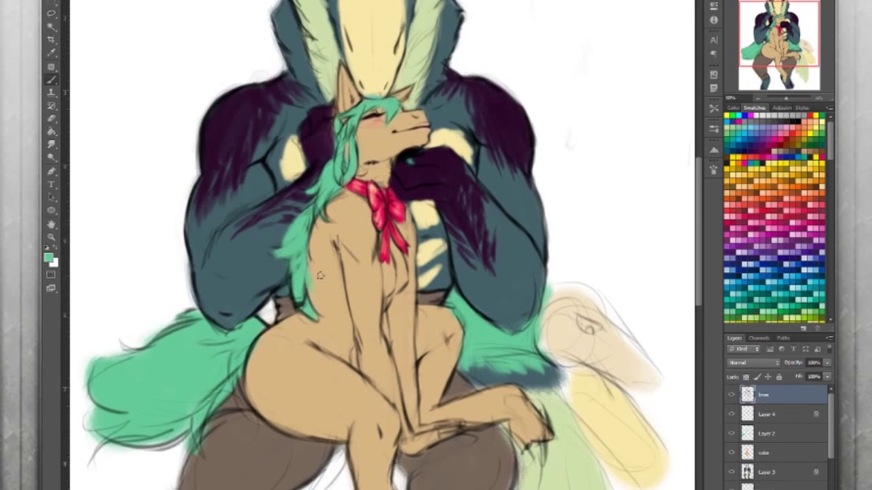
left_click_drag(296, 279, 257, 227)
left_click_drag(486, 269, 484, 232)
left_click(766, 414)
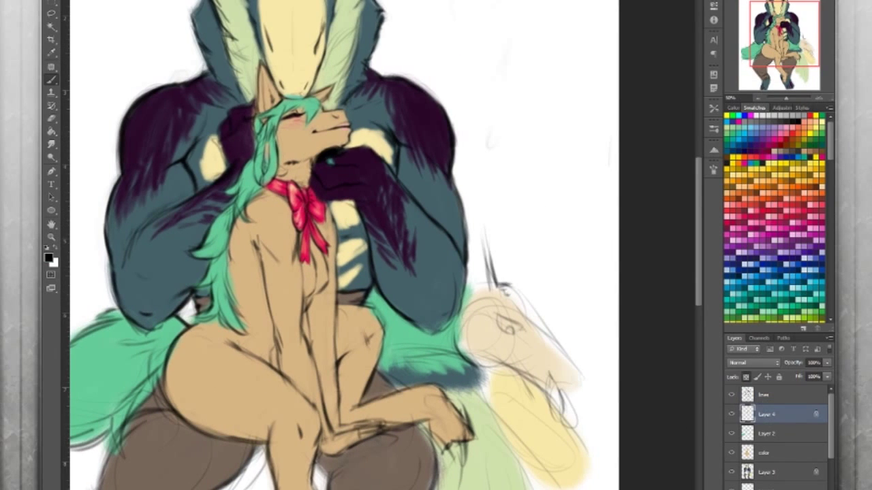
left_click(764, 394)
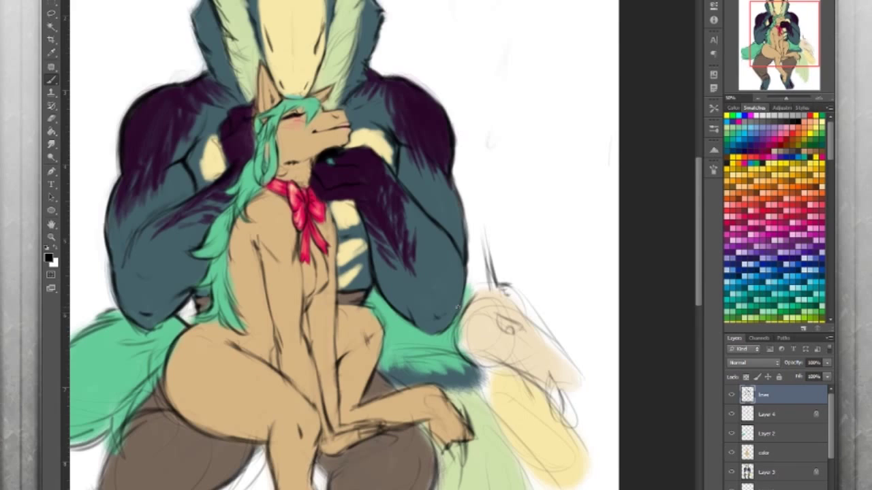
key("ctrl+minus")
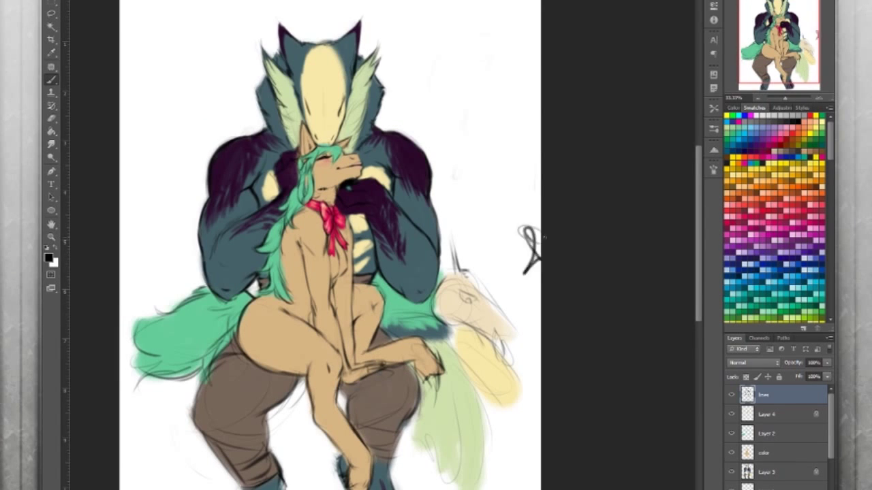
key("alt+Tab")
key("alt+Tab")
- Paint two small pale diamond ornaments below the hair strand on the seated character's shoulder
key("ctrl+plus")
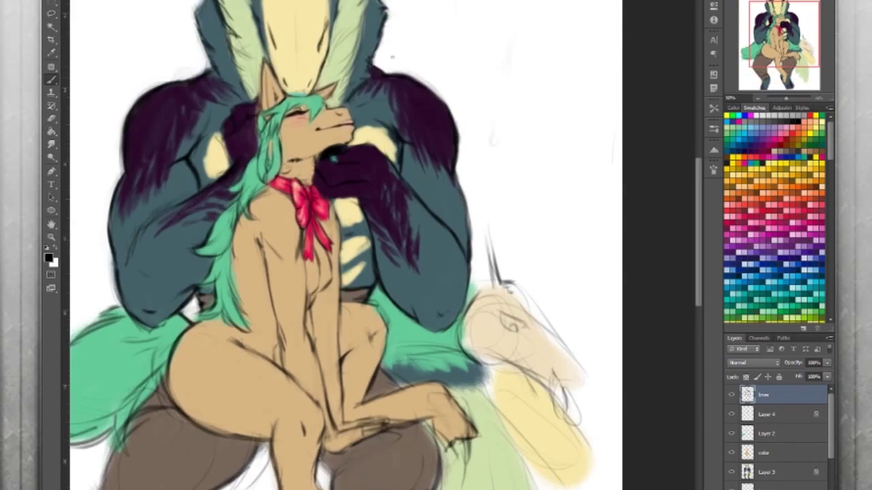
key("ctrl+plus")
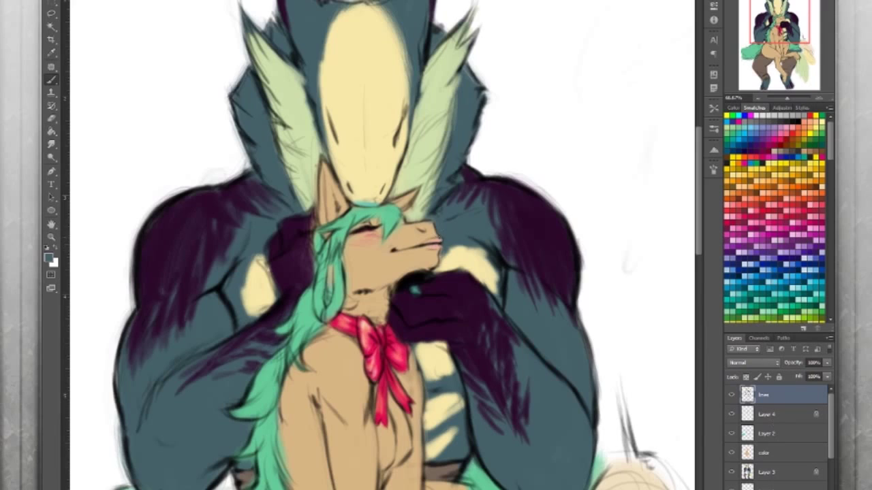
left_click(329, 282, "alt")
key("x")
left_click_drag(330, 338, 333, 349)
left_click_drag(343, 356, 344, 372)
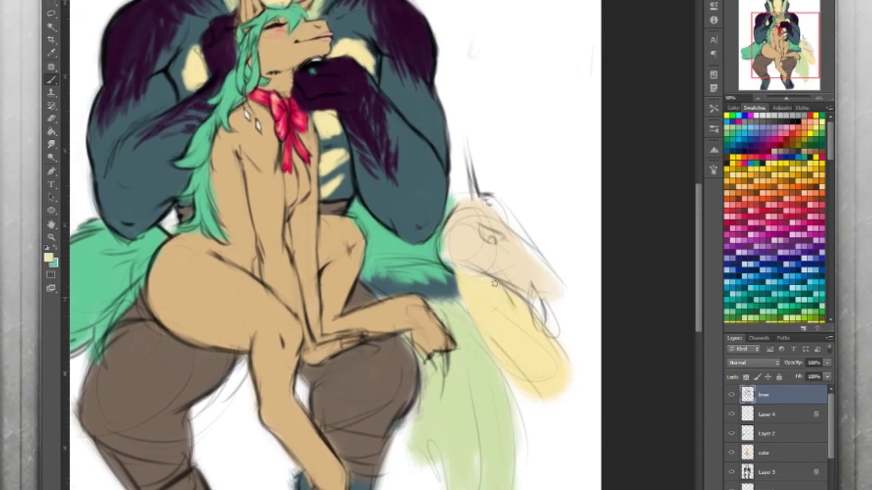
- Clean up the raised foot's claws and outline the hanging cream head and the light green tail fur in black
key("ctrl+minus")
left_click_drag(443, 346, 425, 330)
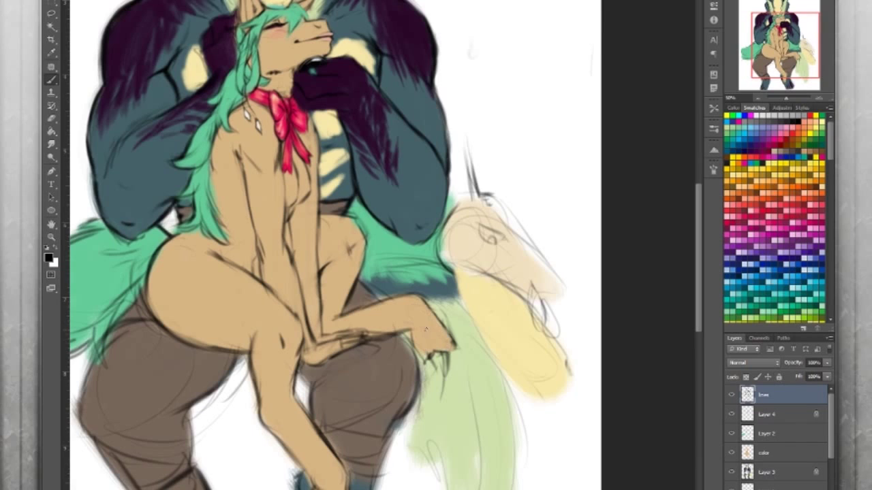
mouse_move(545, 331)
left_mouse_down()
mouse_move(565, 382)
mouse_move(654, 286)
left_mouse_up()
key("ctrl+minus")
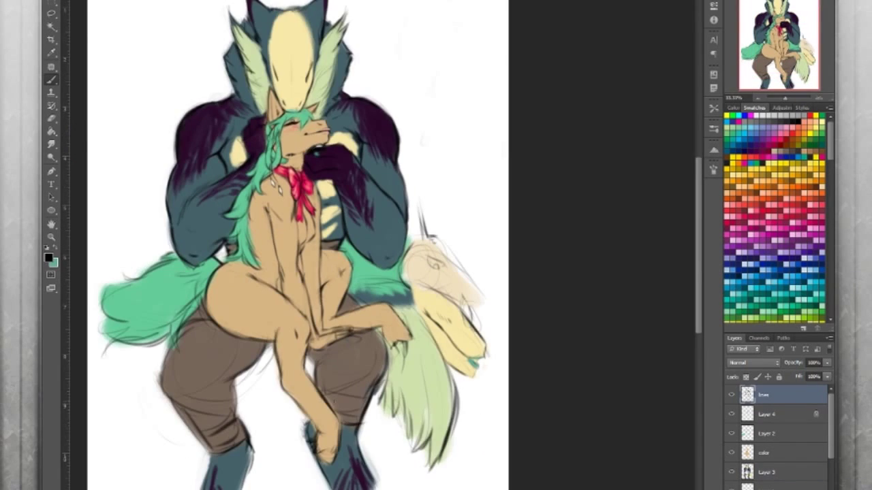
- Outline the hanging peach head as a skull, paint a black eye socket with a red pupil, and sketch thin antlers above it
key("ctrl+plus")
key("alt+period")
key("d")
left_click_drag(553, 265, 640, 276)
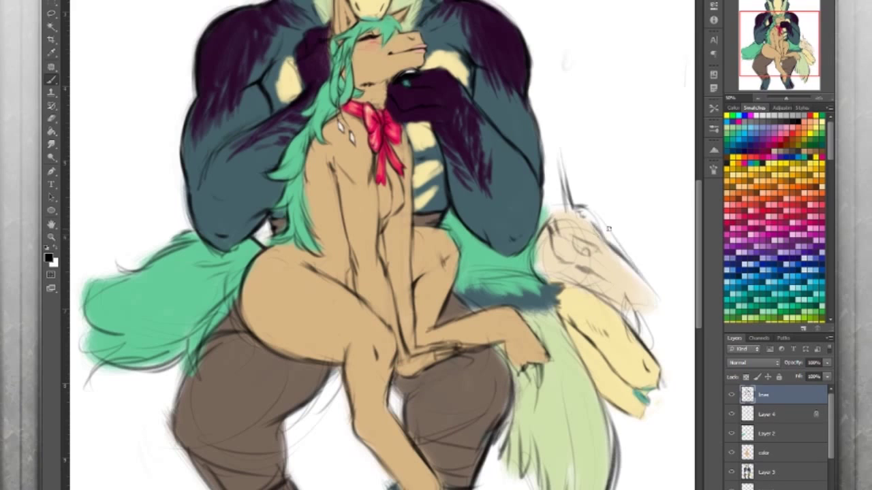
left_click_drag(592, 225, 654, 306)
left_click_drag(579, 232, 587, 239)
left_click_drag(548, 208, 608, 186)
- Merge the artwork layers into one and paint teal fur tips over the dark fringe of the fur beside the raised foot
left_click(482, 263, "alt")
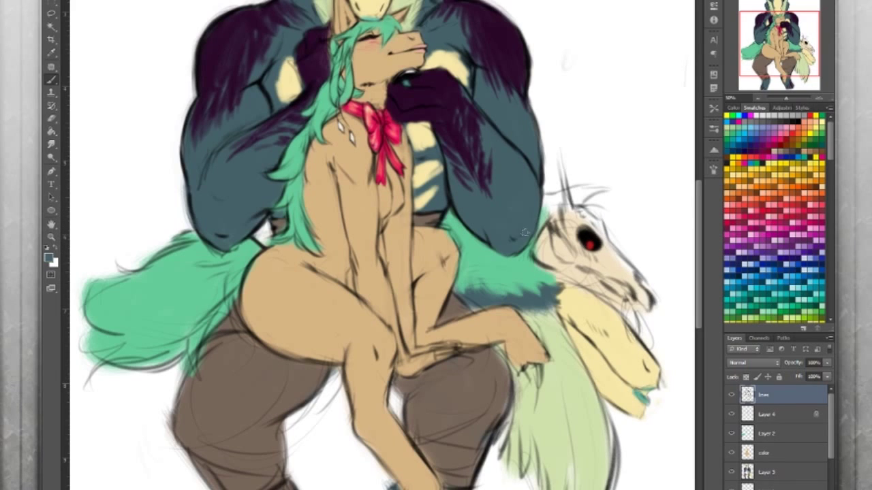
scroll(525, 232, "up", 2)
key("d")
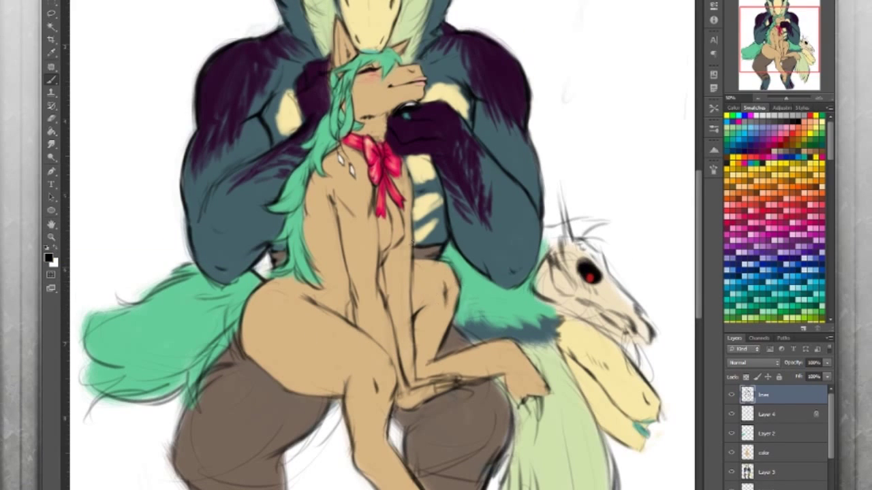
left_click(413, 401, "alt")
scroll(299, 6, "up", 1)
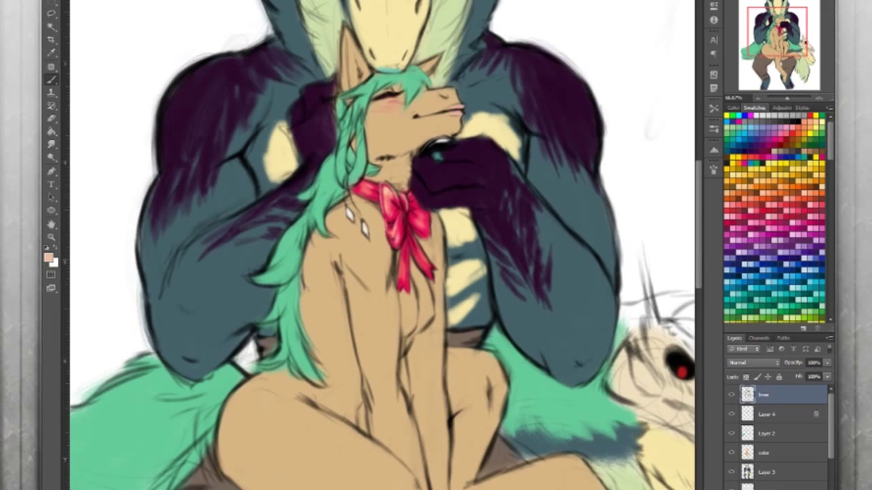
key("d")
scroll(412, 3, "up", 1)
key("ctrl+minus")
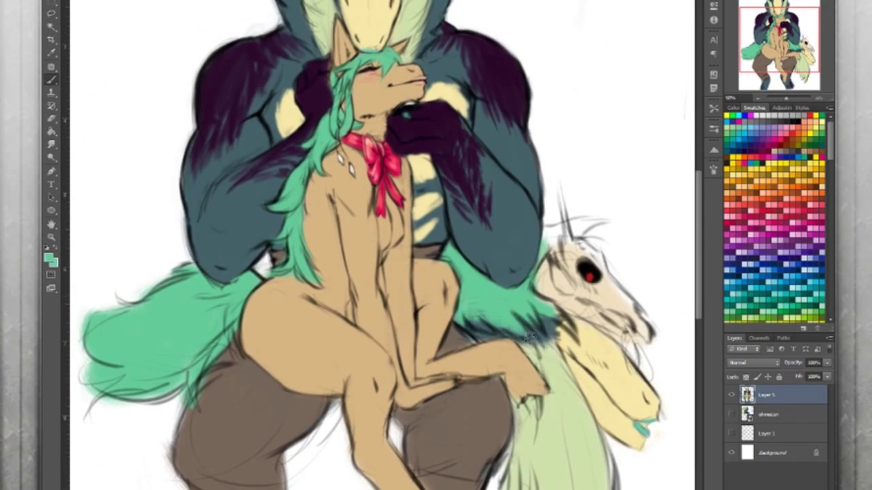
- Refine the jagged edges of the large creature's pale green ear feathers
scroll(530, 335, "up", 2)
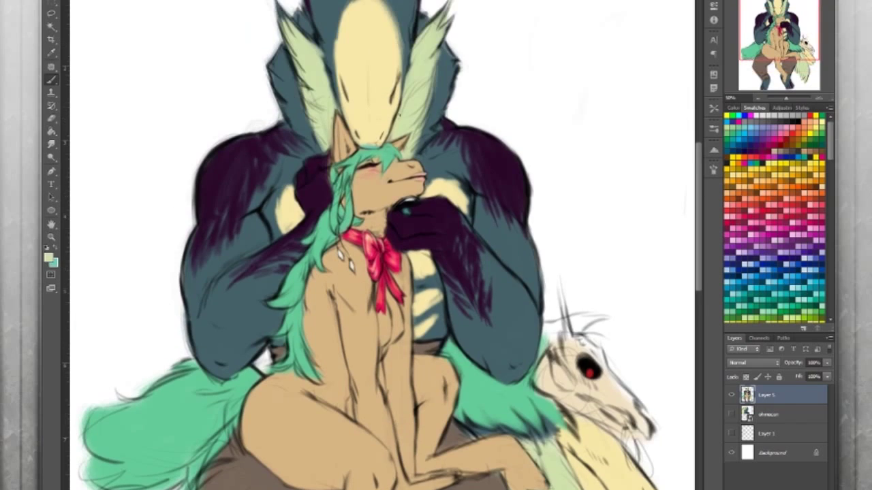
scroll(530, 336, "down", 5)
left_click(602, 241, "alt")
scroll(602, 238, "up", 5)
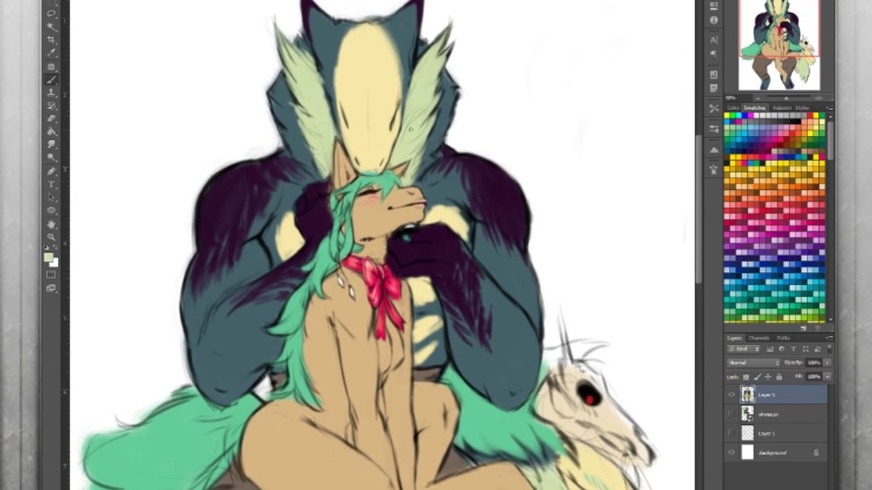
left_click(449, 158, "alt")
- Clean up the brown trousers' black outline and darken the fold marks at the cuff
scroll(449, 158, "down", 5)
scroll(268, 431, "up", 1)
scroll(267, 431, "down", 1)
left_click(268, 430, "alt")
scroll(268, 430, "up", 2)
key("d")
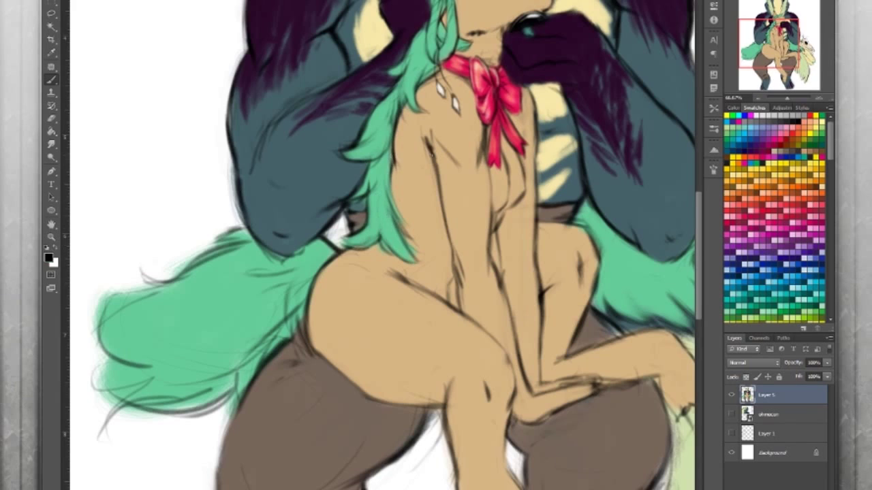
key("x")
scroll(465, 65, "down", 2)
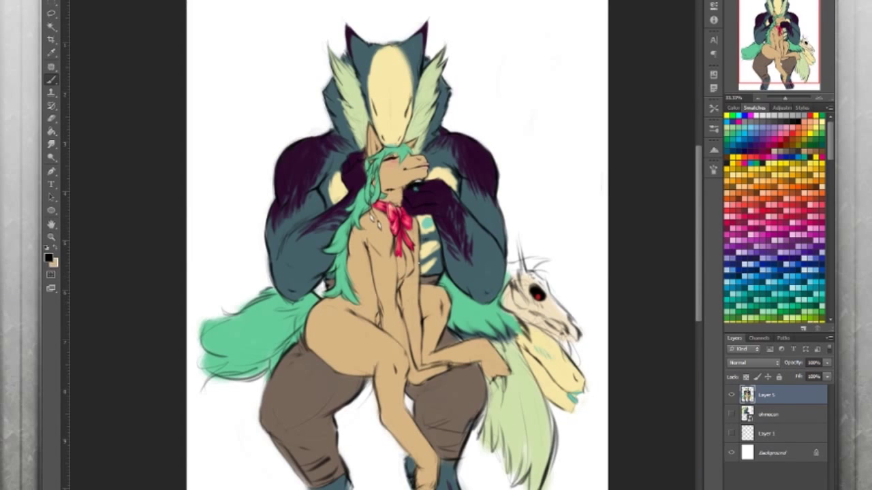
- Sketch tall branching antlers on the skull and a scribbled cluster of flowers over its mouth
mouse_move(504, 176)
left_mouse_down()
mouse_move(517, 251)
mouse_move(569, 273)
left_mouse_up()
left_click_drag(563, 334, 591, 378)
key("ctrl+plus")
key("ctrl+minus")
- Add a teal mark to the large creature's cream chest and paint white highlights on the seated character's teal mane
left_click(438, 180, "alt")
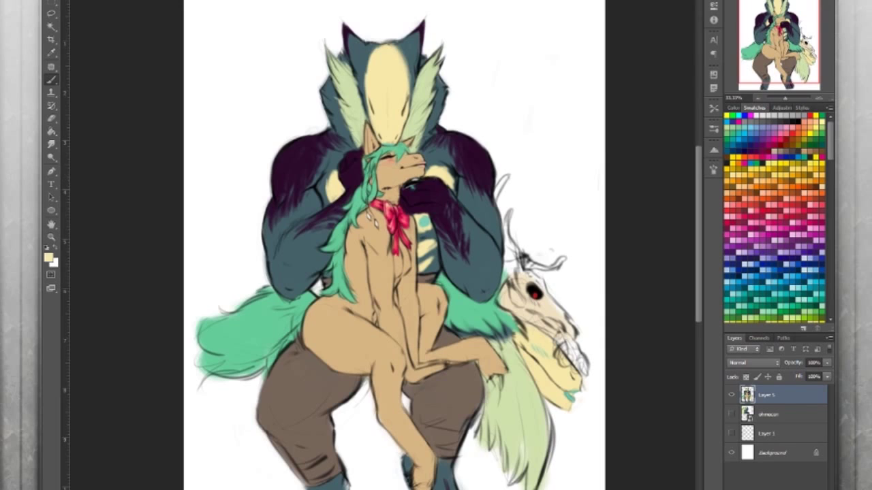
key("ctrl+plus")
key("ctrl+plus")
key("ctrl+plus")
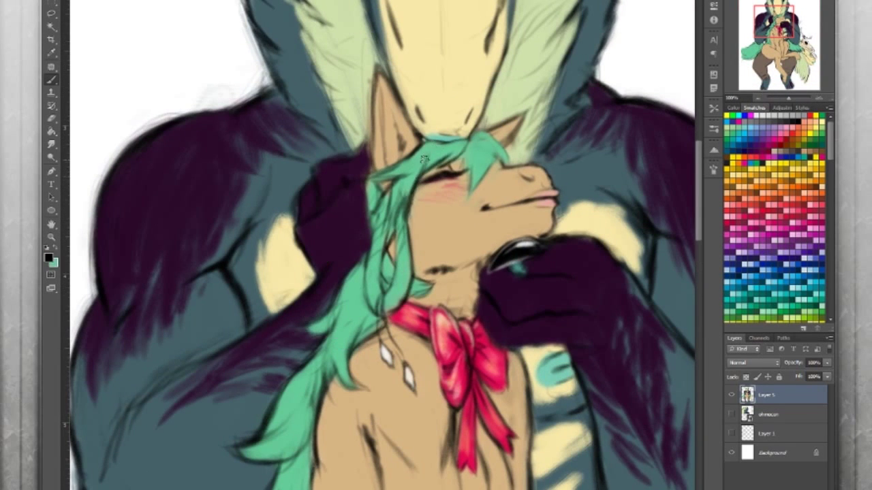
scroll(381, 246, "up", 2)
key("ctrl+minus")
key("ctrl+minus")
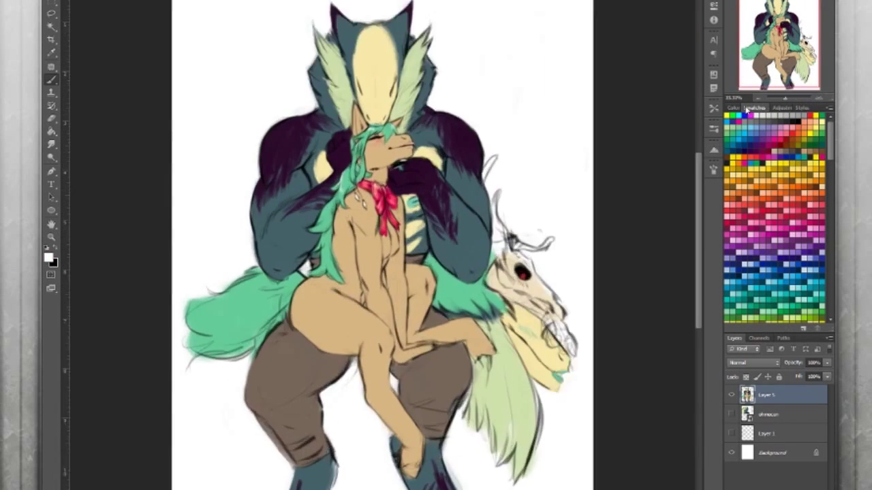
key("ctrl+plus")
key("ctrl+plus")
scroll(295, 386, "up", 3)
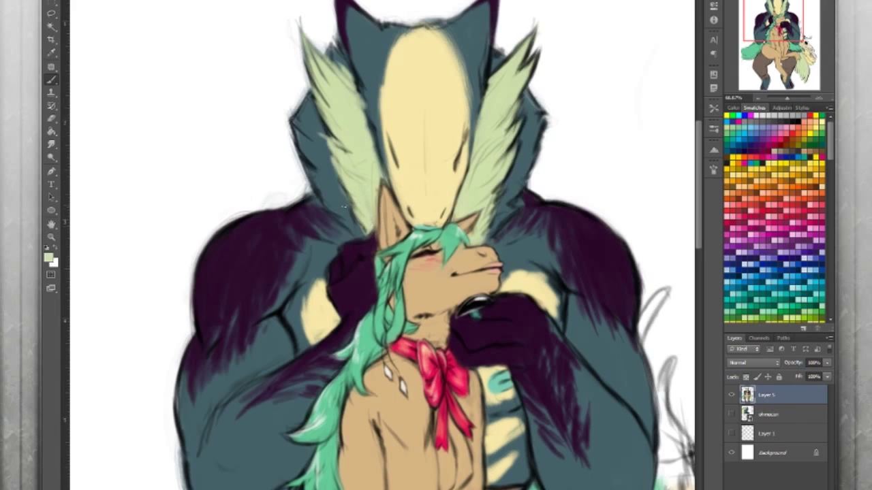
- Sketch a small syringe beside the trouser leg and add a contour line to the seated character's thigh
scroll(382, 245, "down", 10)
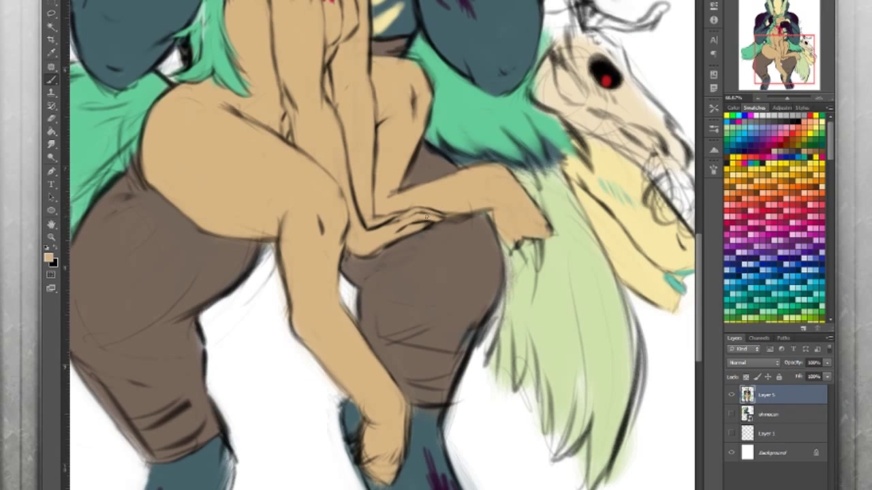
left_click(46, 248)
key("ctrl+minus")
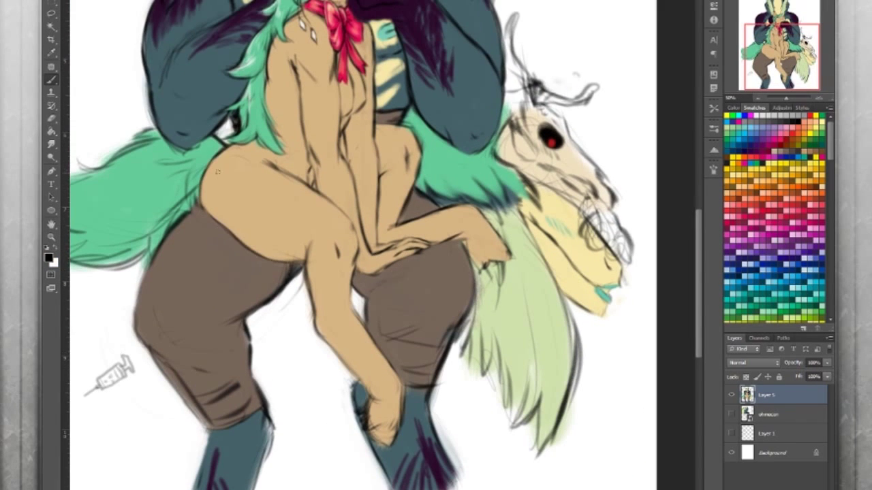
scroll(381, 245, "left", 2)
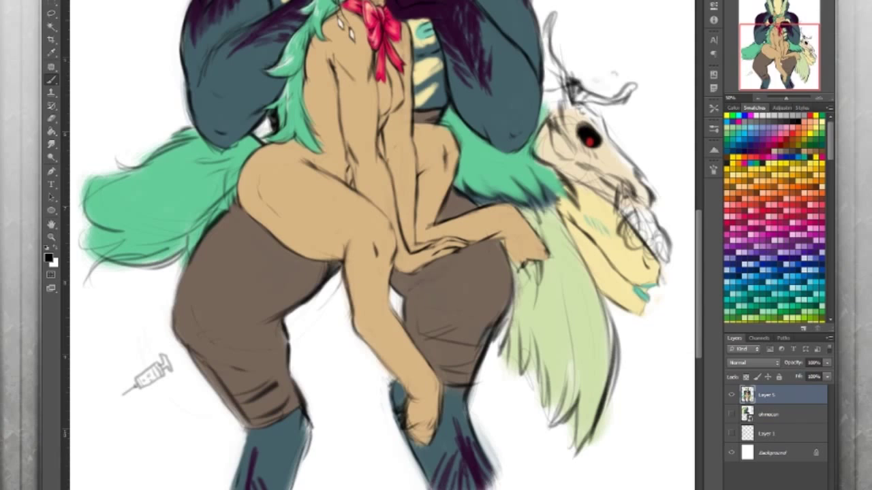
- Paint the flower cluster at the skull's mouth red with green leaves and shade the sole of the raised foot
left_click_drag(651, 235, 612, 203)
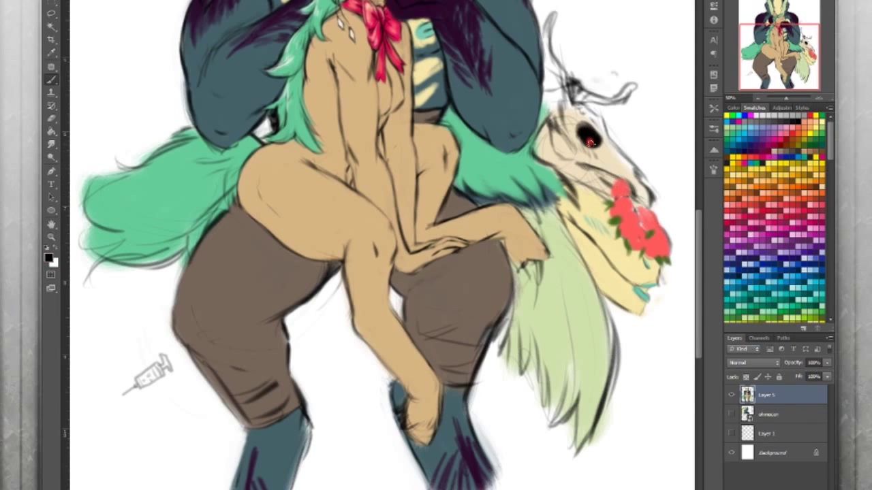
key("d")
left_click_drag(402, 272, 410, 286)
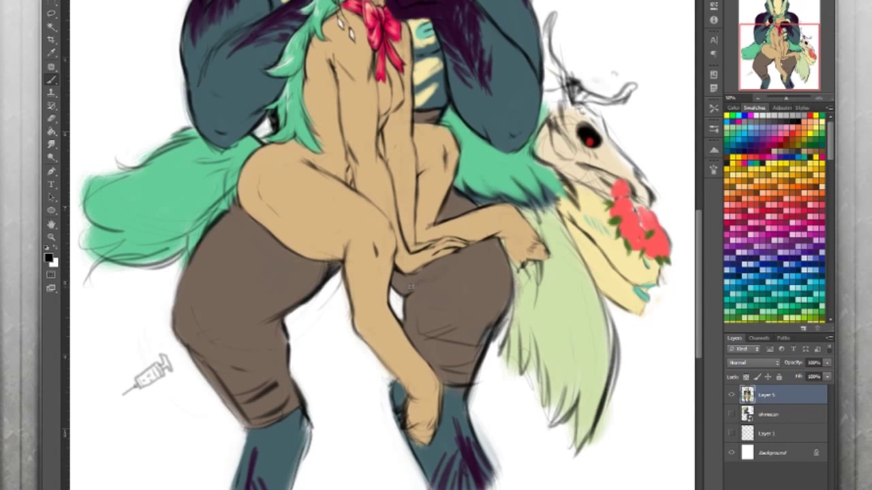
- Paint a teal mane over the back of the skull, joining it to the fur behind the arm
scroll(410, 286, "up", 1)
left_click(552, 144, "alt")
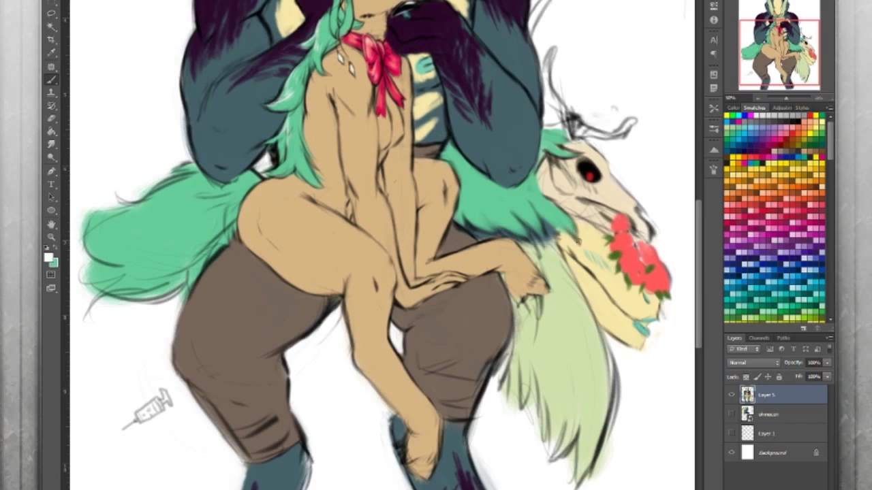
left_click_drag(553, 201, 539, 143)
- Clean up the outer edge of the large creature's blue lower leg in black
key("ctrl+minus")
key("F5")
key("F5")
left_click_drag(334, 389, 320, 436)
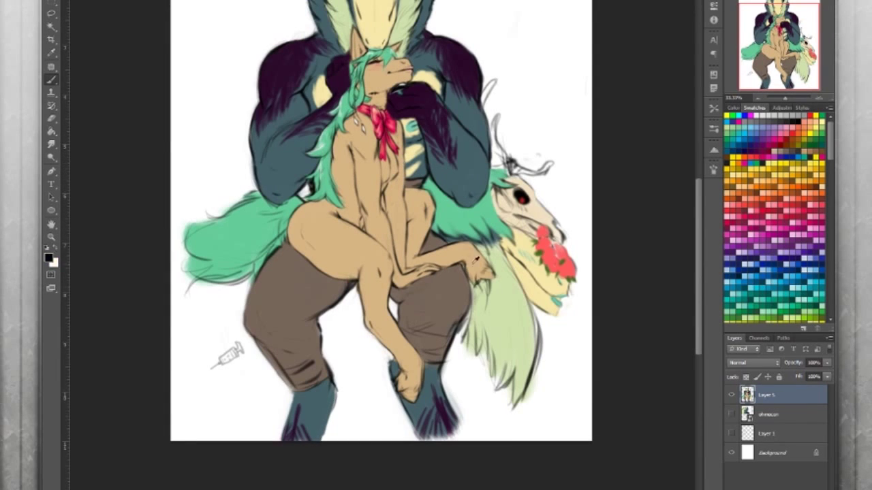
- Repaint the skull's eye with a dark red iris and small light details
left_click(46, 264)
key("x")
key("ctrl+plus")
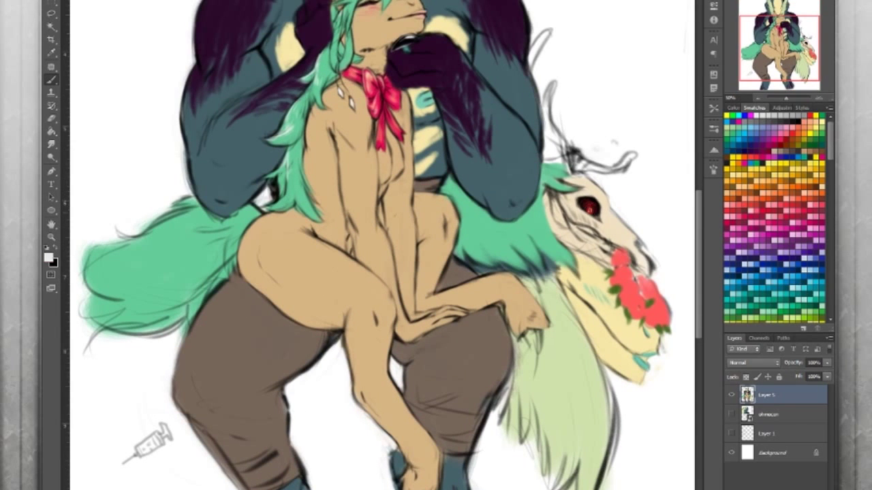
- Colour the antlers cream and add teal hair tufts around their base, merging the new layer beneath into the artwork
scroll(125, 462, "up", 2)
key("ctrl+shift+alt+n")
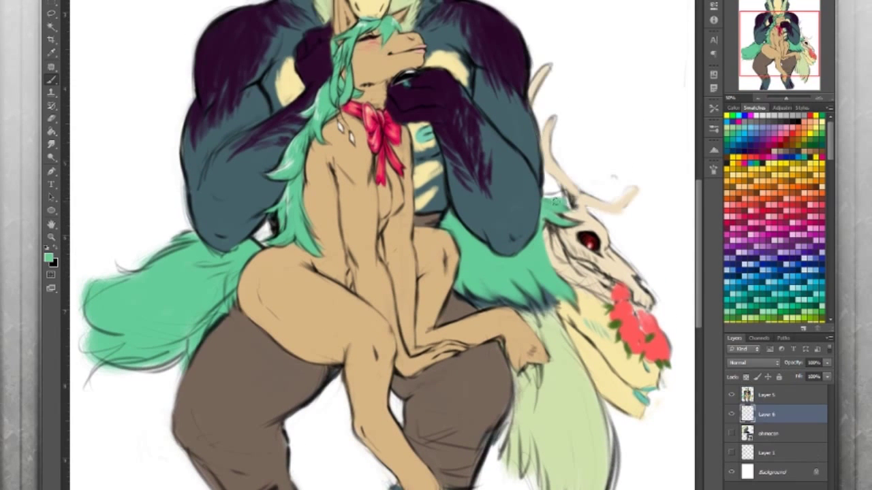
left_click(425, 131, "alt")
key("alt+bracketright")
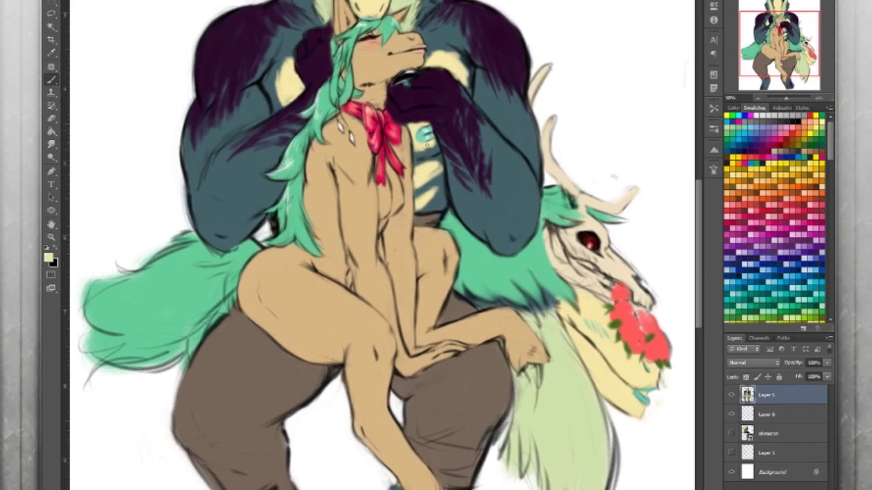
key("ctrl+e")
- Extend the teal fur behind the arm in pointed tufts and outline its edges in black
key("ctrl+minus")
key("ctrl+plus")
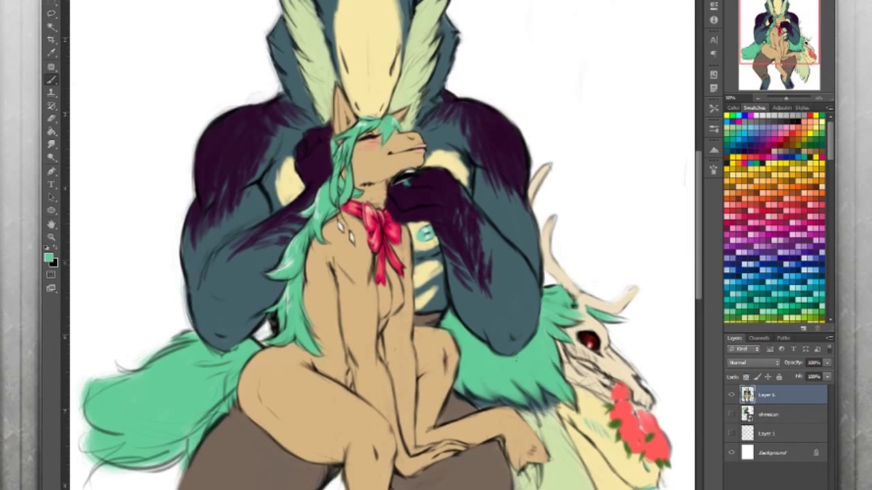
key("ctrl+minus")
key("ctrl+plus")
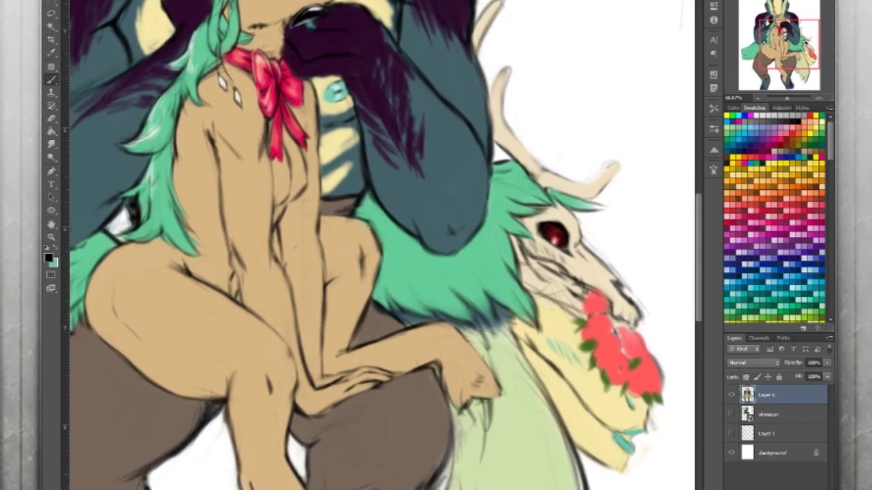
- Add a new layer below the artwork and paint a teal hair tuft behind the antlers
scroll(368, 246, "up", 2)
key("ctrl+shift+alt+n")
key("x")
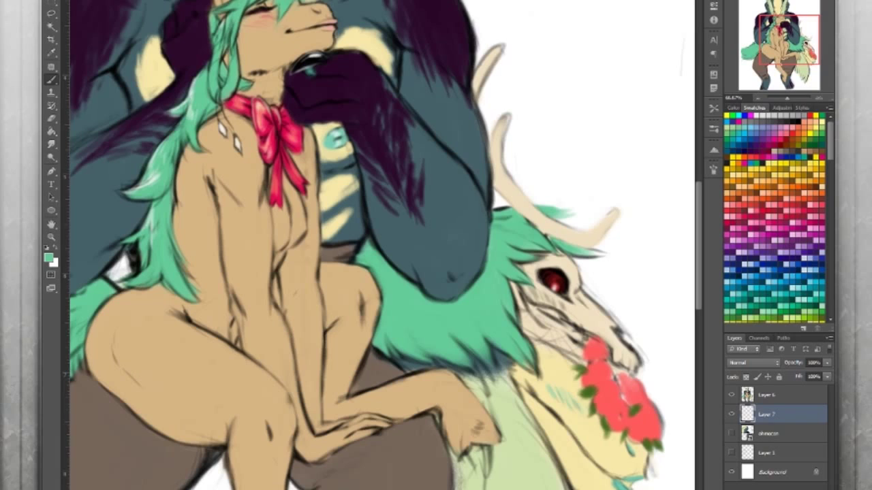
- On the main artwork layer, clean up the large creature's outer arm edge and the front antler
key("alt+bracketright")
scroll(368, 245, "up", 5)
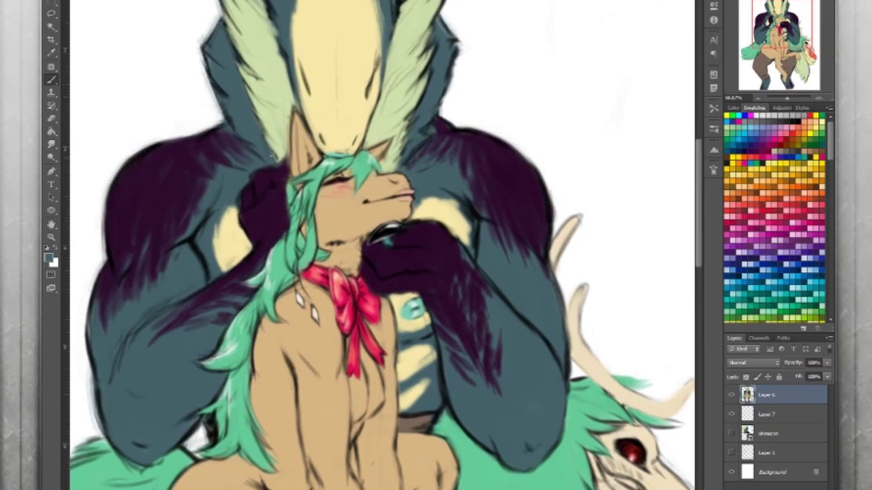
key("ctrl+minus")
left_click(47, 253)
left_click_drag(487, 198, 494, 262)
left_click_drag(500, 211, 522, 279)
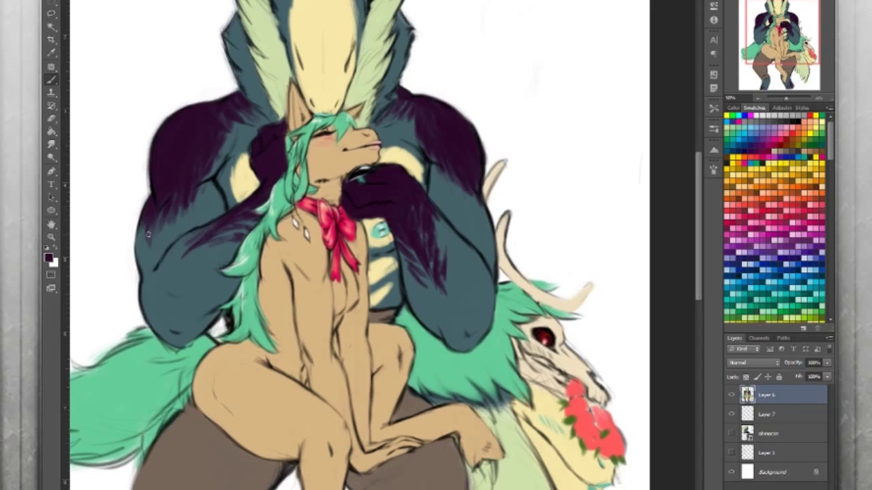
- Apply a diagonal Tilt-Shift blur to a new merged copy of the visible artwork and merge the copy down
key("ctrl+minus")
key("ctrl+minus")
key("ctrl+shift+alt+e")
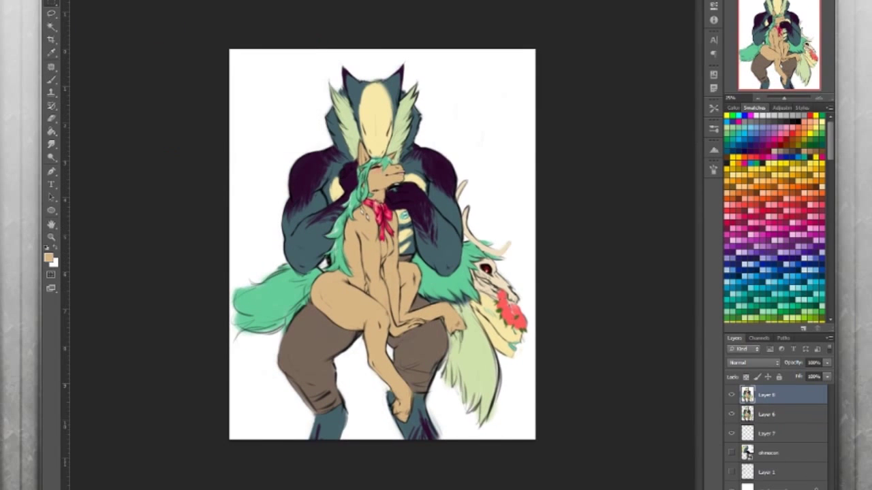
left_click(156, 80)
left_click_drag(393, 293, 326, 300)
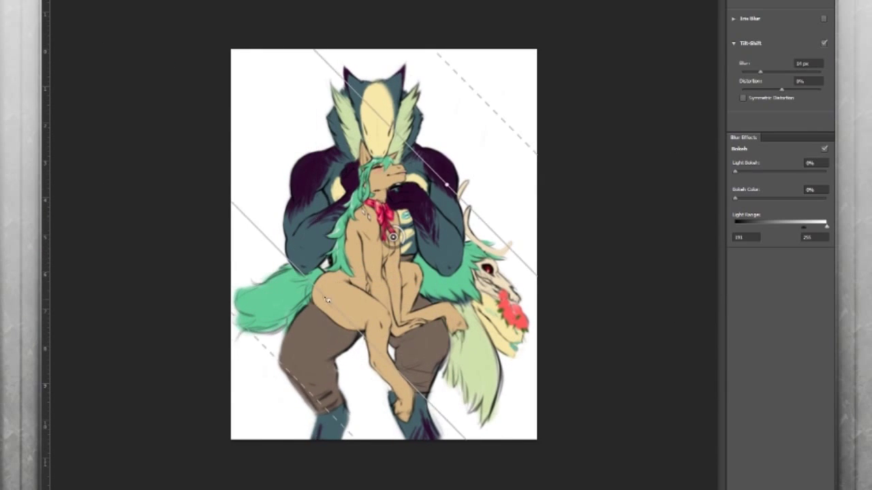
key("Return")
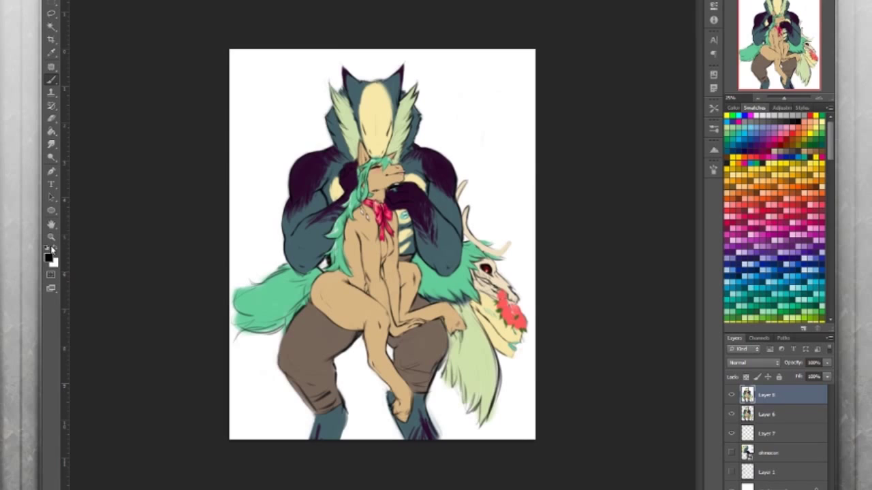
key("ctrl+e")
- Outline the teal hair tuft behind the skull's antlers in black
key("ctrl+plus")
key("ctrl+plus")
key("ctrl+plus")
key("ctrl+minus")
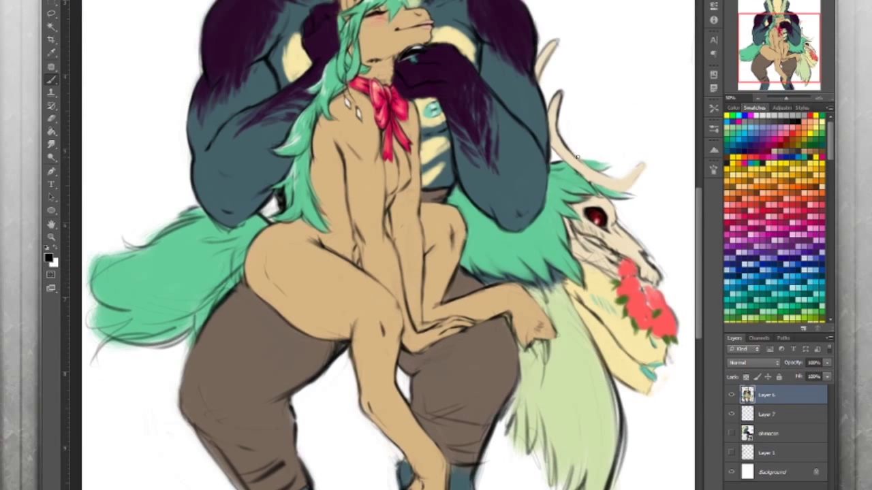
key("alt+bracketleft")
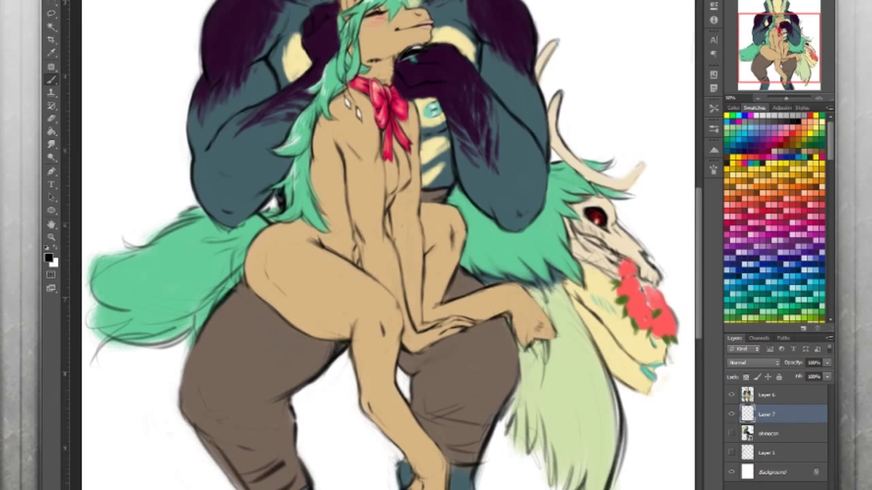
- Strengthen the trousers' inner leg outline and redraw the teal tail's edge with clean lines and pointed tips
scroll(684, 333, "down", 2)
key("alt+]")
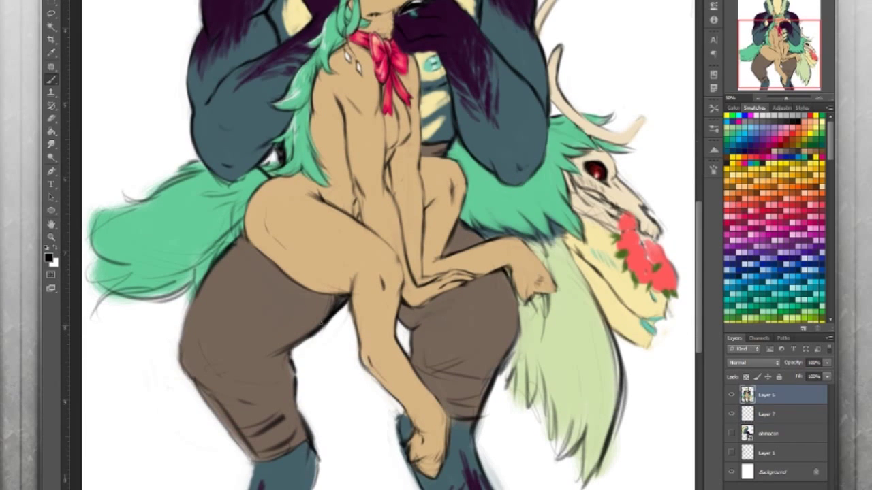
left_click_drag(289, 370, 277, 392)
left_click(91, 311, "alt")
mouse_move(170, 303)
left_mouse_down()
mouse_move(89, 320)
mouse_move(75, 314)
left_mouse_up()
- Outline the skull's cream front and rear antlers in black, drawing the rear one on the layer beneath
key("x")
scroll(117, 272, "up", 3)
key("x")
left_click_drag(613, 282, 531, 111)
key("d")
key("alt+[")
left_click_drag(557, 259, 530, 163)
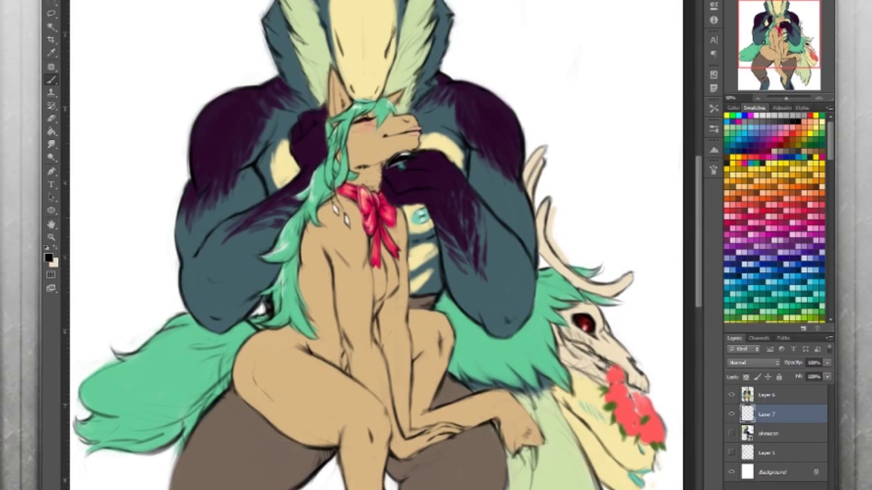
- Merge the lower antler layer with the artwork and redraw the pale green tail with clean edges and pointed tips
key("alt+]")
key("ctrl+e")
scroll(374, 246, "down", 5)
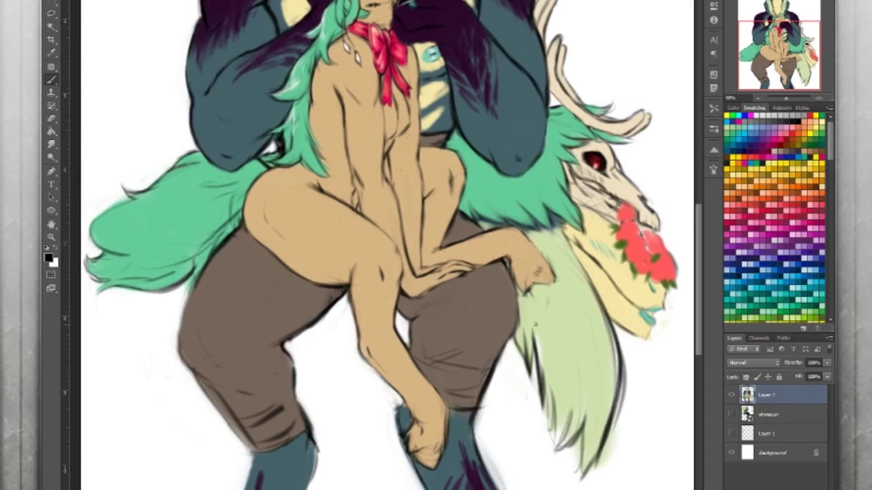
left_click(584, 199, "alt")
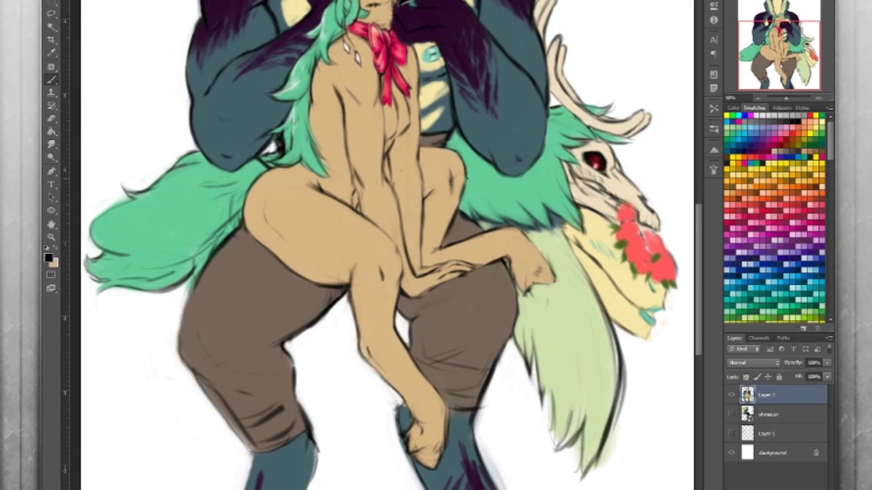
left_click(585, 285, "alt")
left_click_drag(588, 285, 559, 436)
key("x")
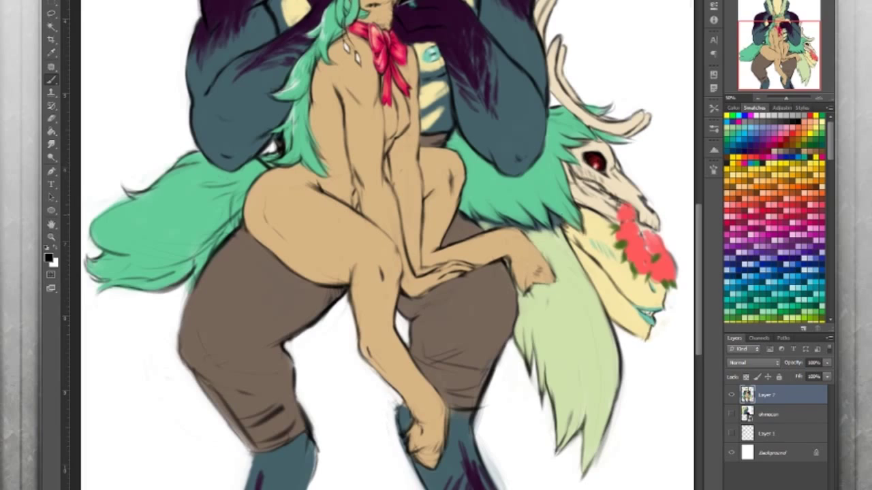
- Darken the green leaves around the red flowers and refine the cream skull's facial lines
key("ctrl+plus")
left_click(587, 254, "alt")
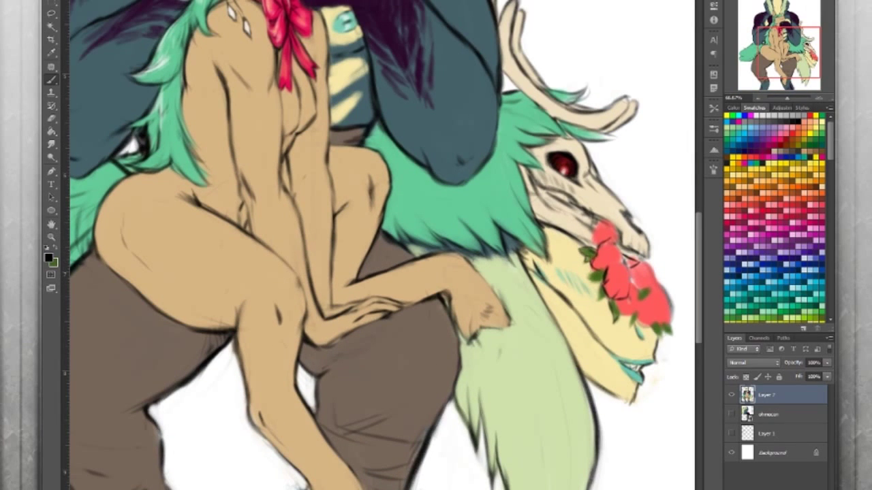
key("d")
left_click_drag(543, 193, 621, 233)
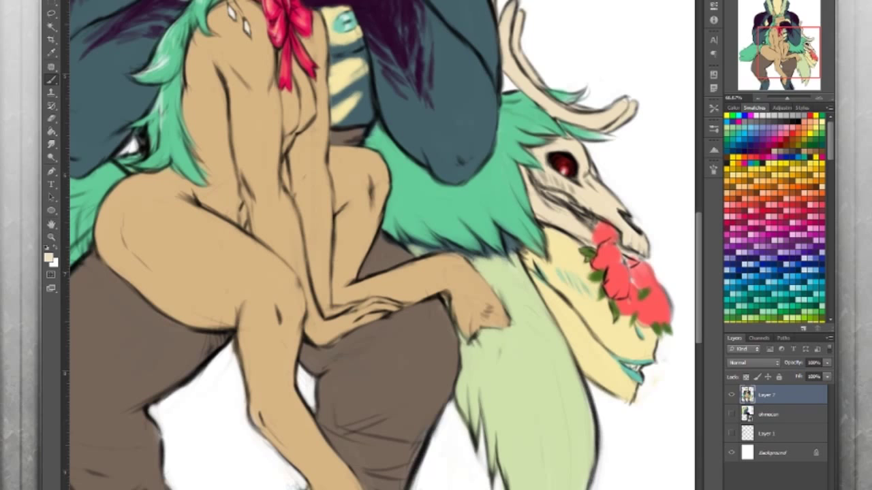
key("d")
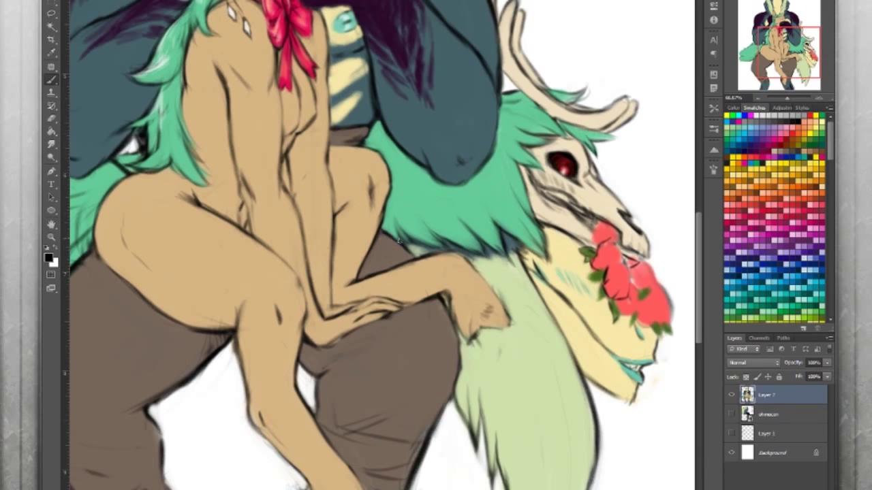
- Draw black wrapped fabric folds around the lower part of the brown trousers
key("ctrl+0")
key("ctrl+plus")
left_click_drag(171, 368, 242, 381)
left_click_drag(184, 395, 273, 361)
left_click_drag(210, 415, 282, 443)
- Clean up the teal lower legs and feet with their purple markings and sharpen their outlines
scroll(272, 307, "down", 3)
left_click_drag(443, 403, 457, 444)
left_click_drag(473, 417, 495, 444)
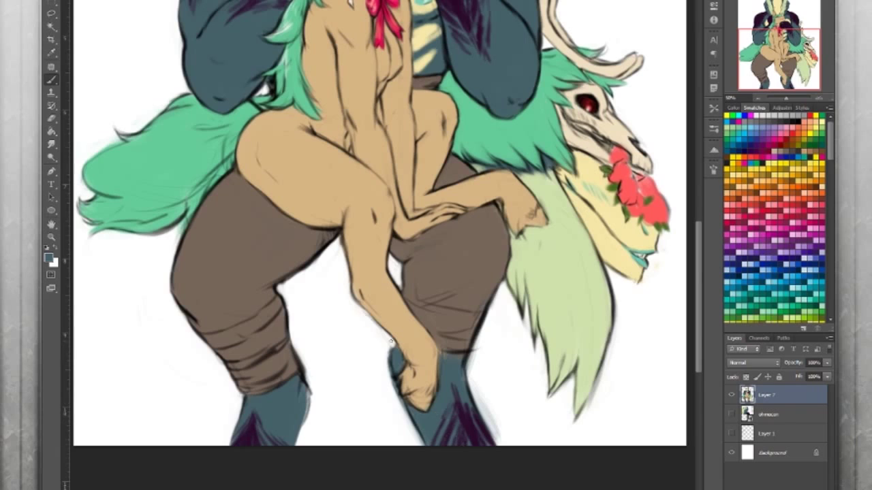
scroll(409, 136, "up", 10)
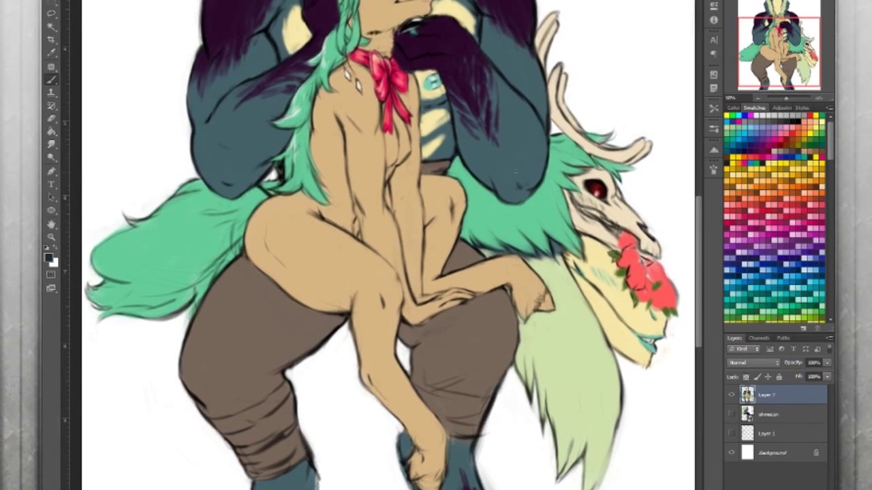
scroll(264, 34, "down", 5)
key("ctrl+minus")
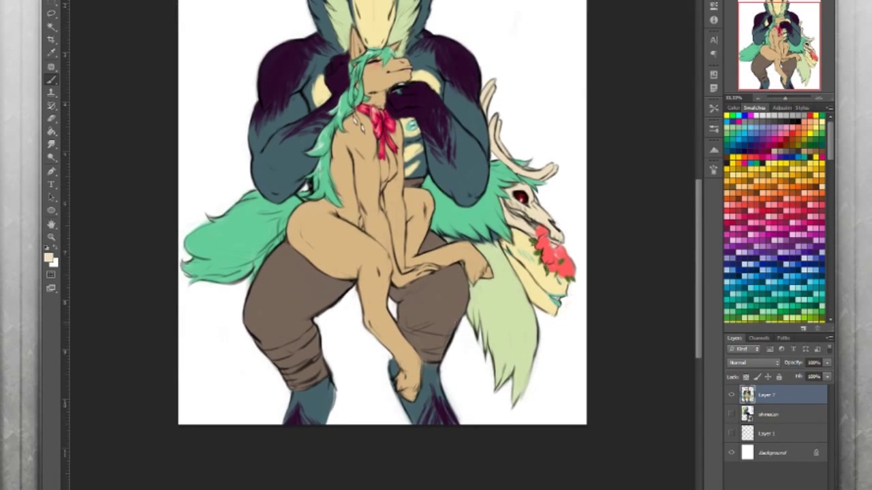
- Paint white sheen highlights on the teal tail, teal fur and pale green tail, and colour the seated character's raised hoof brown
left_click(55, 252)
left_click_drag(238, 204, 251, 280)
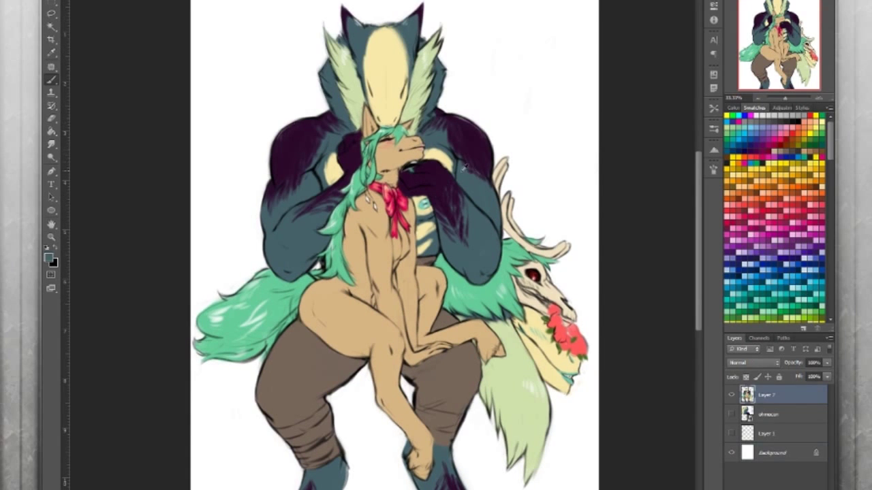
left_click_drag(458, 215, 443, 242)
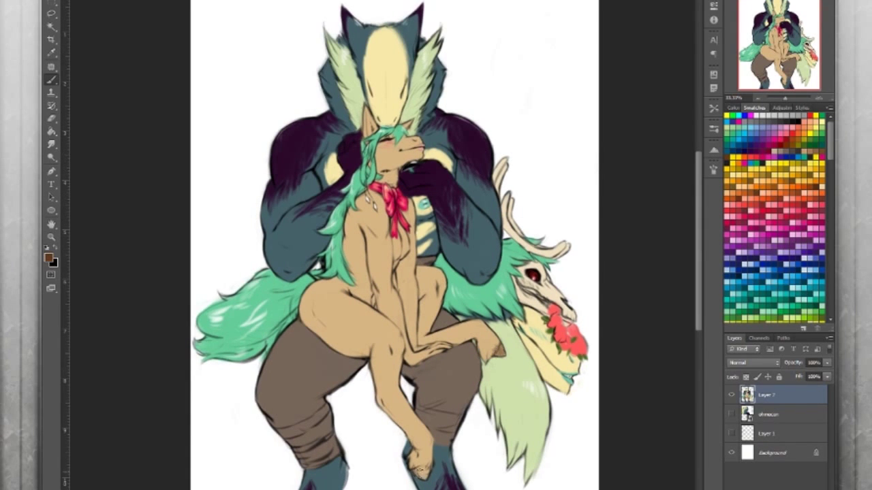
- Detail the flowers at the skull's mouth as red roses with darker petal lines and small orange centres
key("ctrl+plus")
left_click(553, 322, "alt")
mouse_move(493, 279)
left_mouse_down()
mouse_move(525, 320)
mouse_move(505, 271)
mouse_move(482, 254)
left_mouse_up()
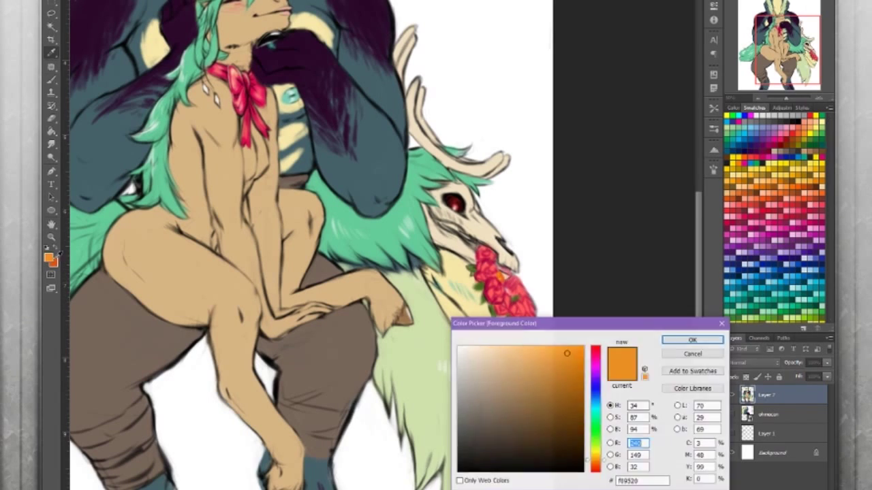
left_click_drag(492, 311, 496, 299)
key("d")
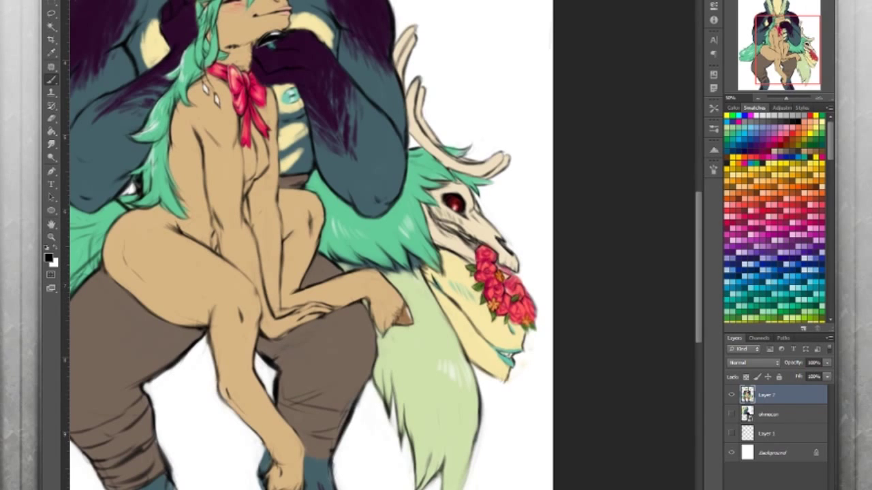
- Paint a second pale green tail on a new layer beneath the artwork, add red inside the skull's mouth, and merge the layers
left_click(783, 100)
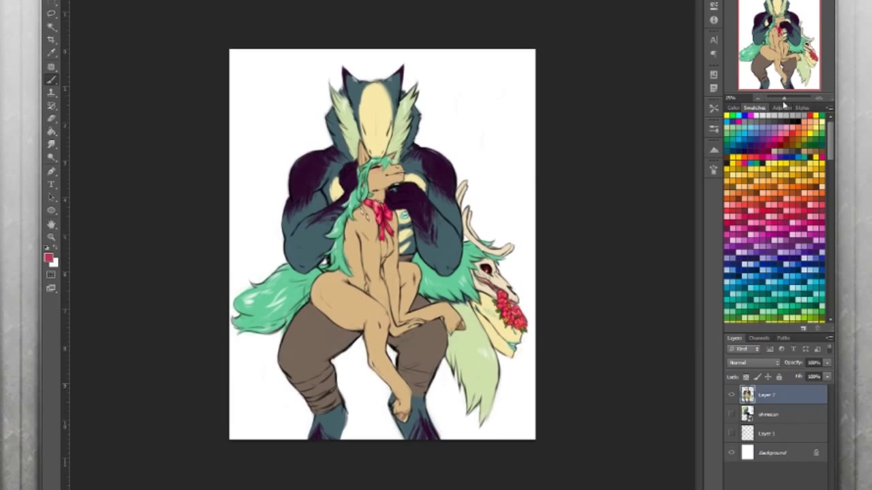
key("ctrl+plus")
key("ctrl+plus")
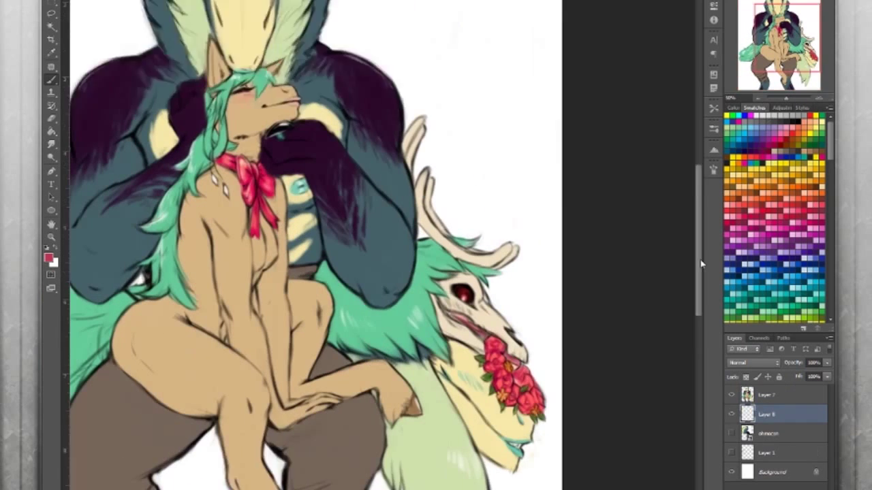
scroll(381, 245, "down", 3)
mouse_move(521, 330)
left_mouse_down()
mouse_move(538, 351)
mouse_move(528, 419)
left_mouse_up()
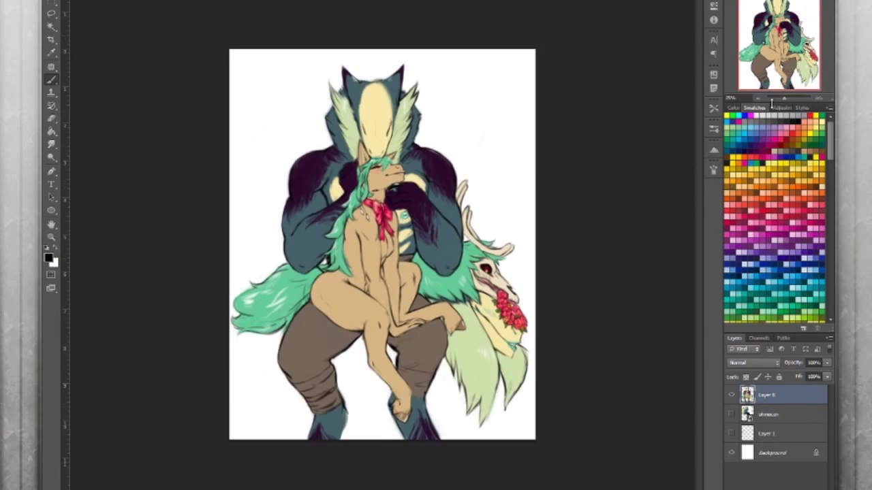
- Extend the teal tail over the trousers beside the seated character's hip and outline its new edge in black
key("ctrl+minus")
key("ctrl+minus")
key("ctrl+plus")
key("alt+bracketright")
left_click(435, 358, "alt")
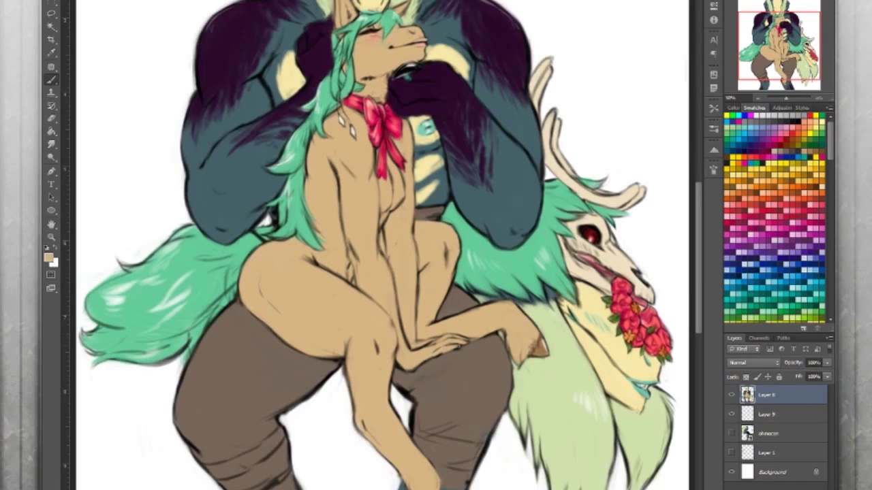
scroll(382, 245, "up", 2)
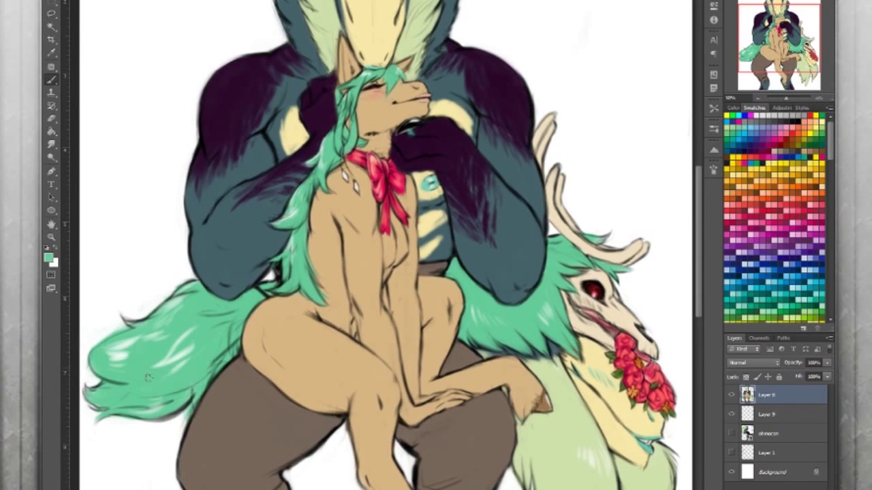
key("ctrl+minus")
key("ctrl+minus")
key("alt+bracketleft")
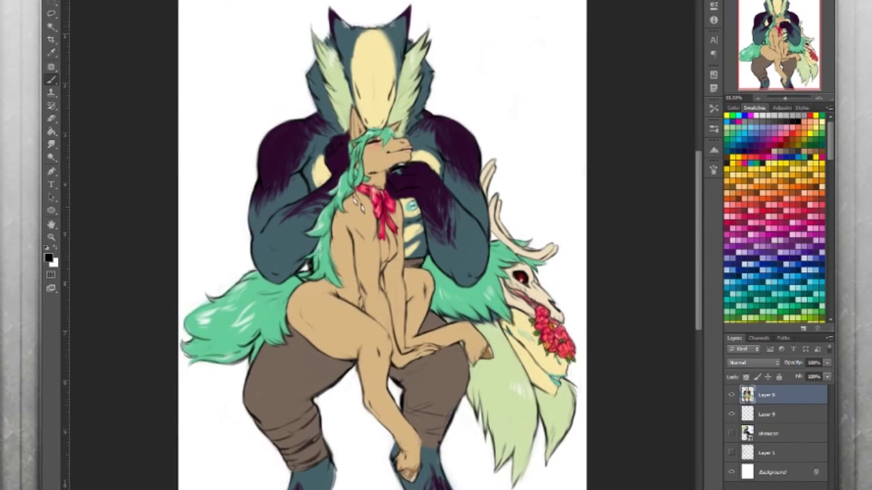
- Add a pink background layer behind the figures with a pale central glow and a darker red shadow around the legs
key("ctrl+shift+alt+n")
key("ctrl+plus")
key("ctrl+minus")
key("alt+BackSpace")
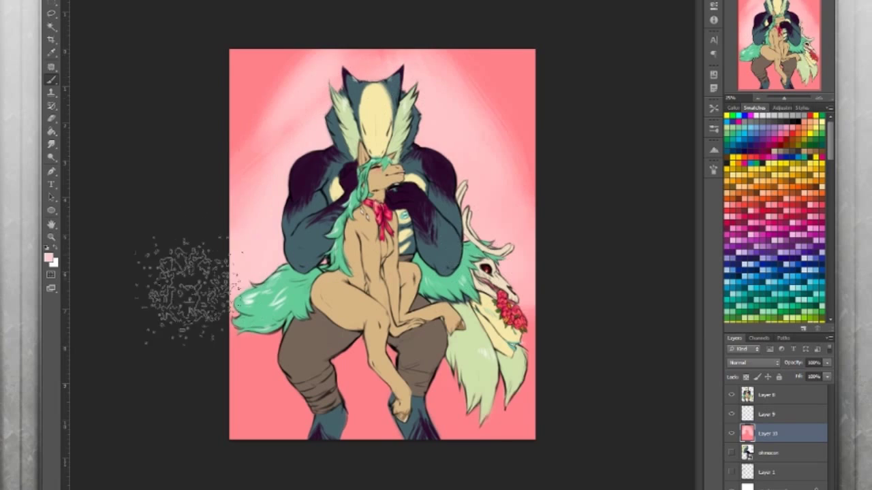
key("alt+bracketright")
key("alt+bracketright")
key("ctrl+plus")
key("ctrl+plus")
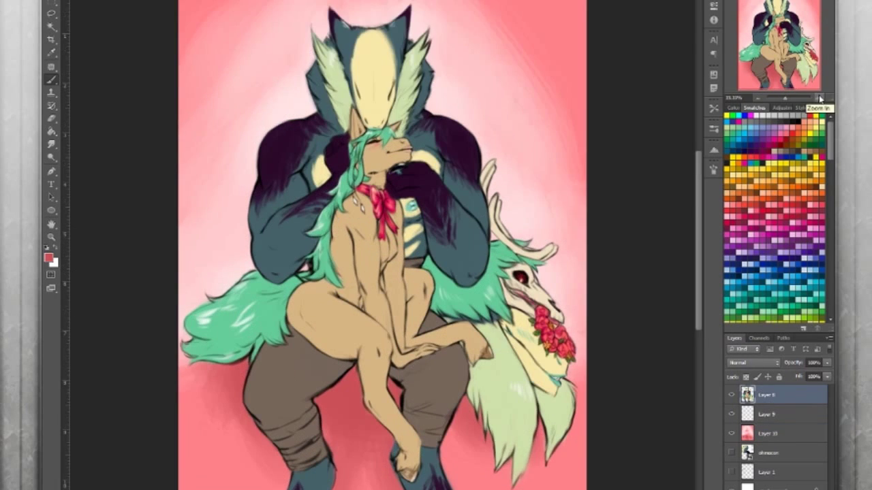
- Merge the figure layers and add light highlights along the seated character's body and the creature's fur
scroll(381, 246, "up", 3)
key("ctrl+e")
left_click_drag(326, 364, 549, 252)
- Add a new top layer and sign the artwork in white beside the creature's foot
key("ctrl+minus")
key("x")
scroll(381, 245, "up", 3)
key("ctrl+shift+alt+n")
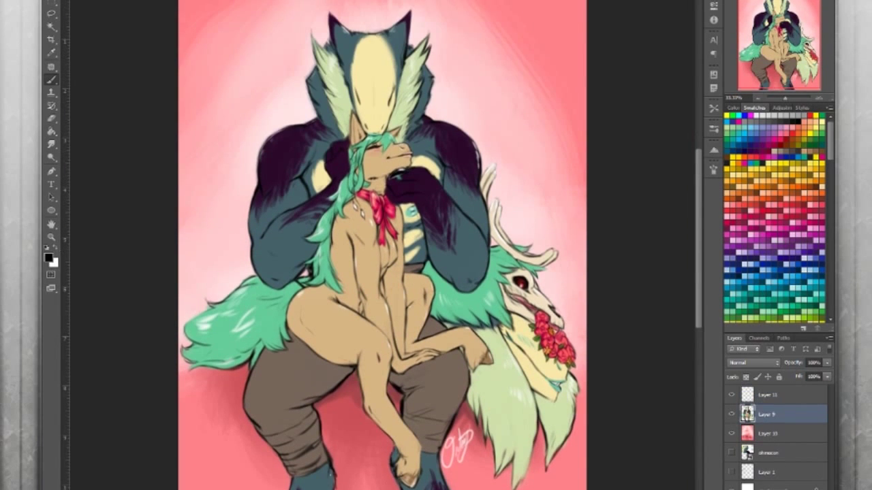
left_click(819, 100)
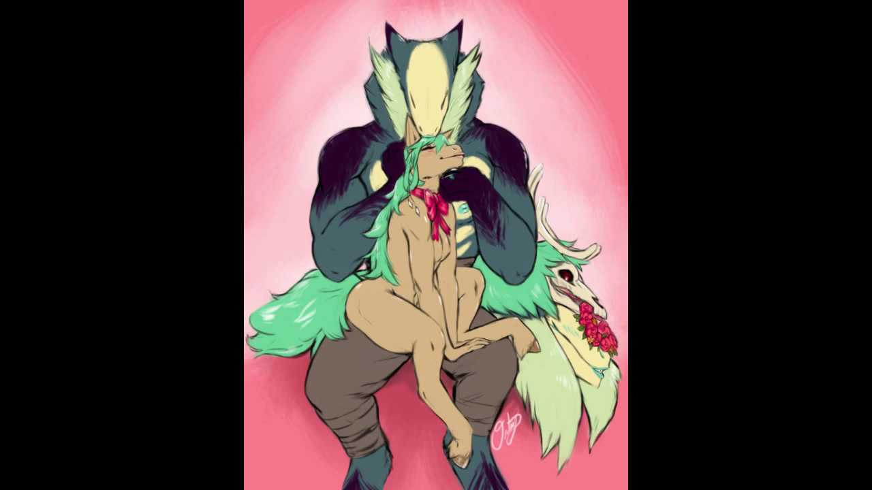